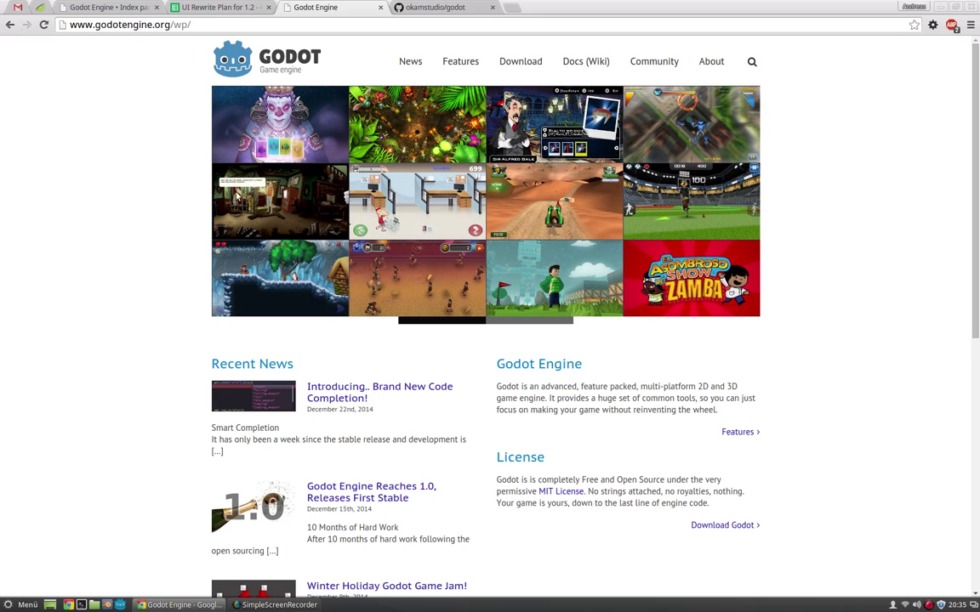
- Go to the Godot download page that lists the 1.0 stable binaries and source downloads
{"action": "left_click", "coordinate": [521, 73]}
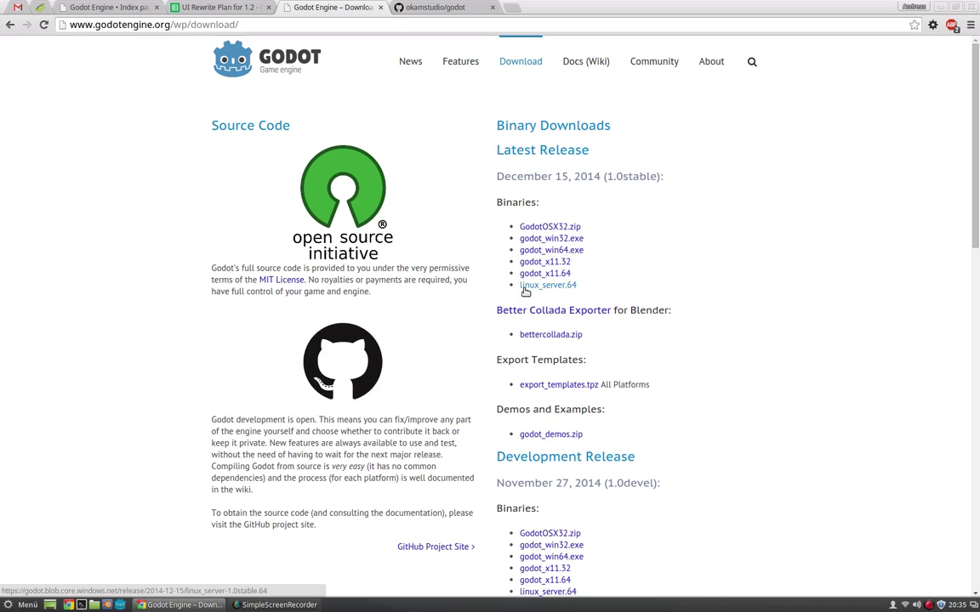
- Go to the Godot project on GitHub and open its wiki
{"action": "left_click", "coordinate": [423, 547]}
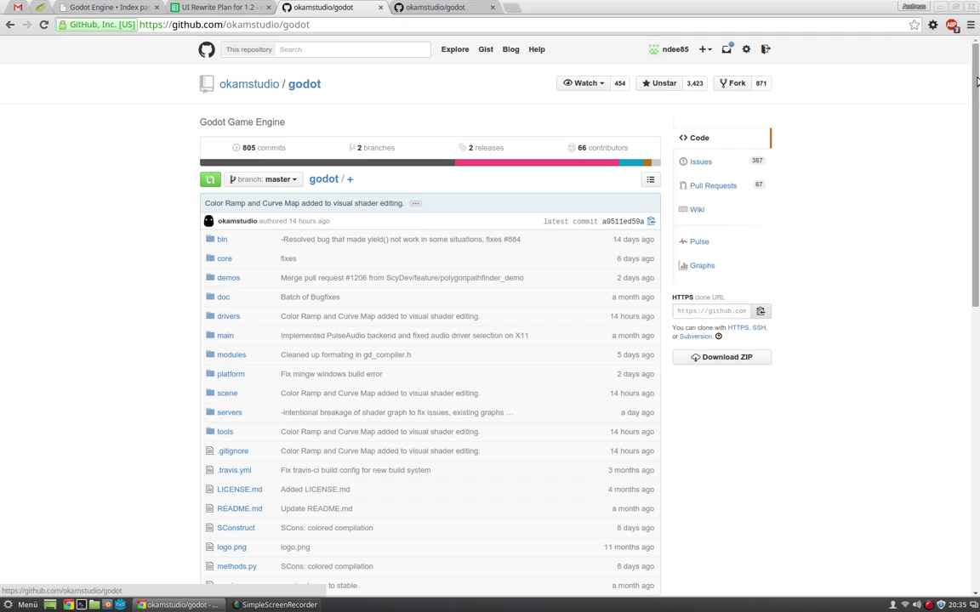
{"action": "mouse_move", "coordinate": [976, 49]}
{"action": "left_mouse_down"}
{"action": "mouse_move", "coordinate": [976, 58]}
{"action": "mouse_move", "coordinate": [975, 50]}
{"action": "left_mouse_up"}
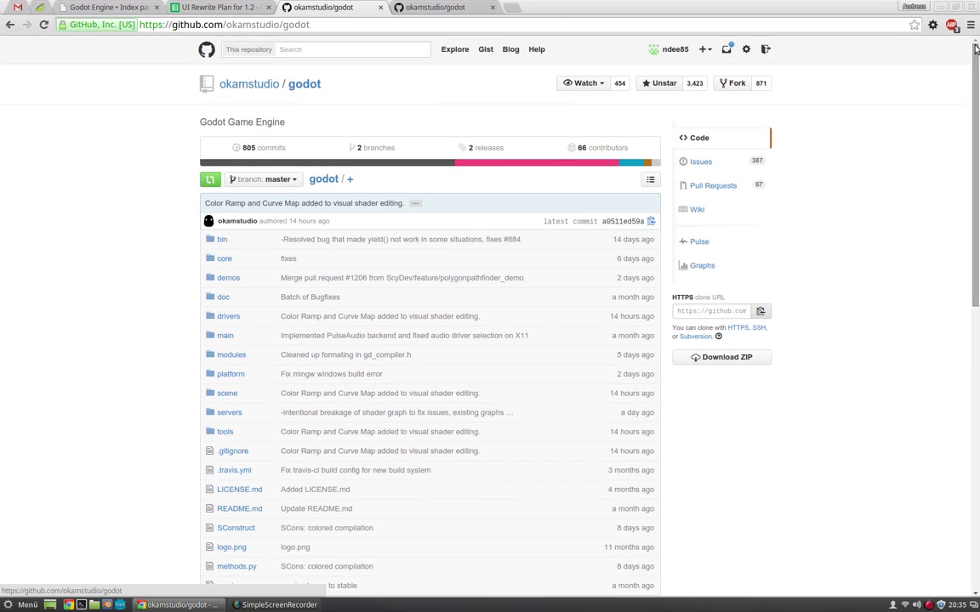
{"action": "left_click", "coordinate": [696, 211]}
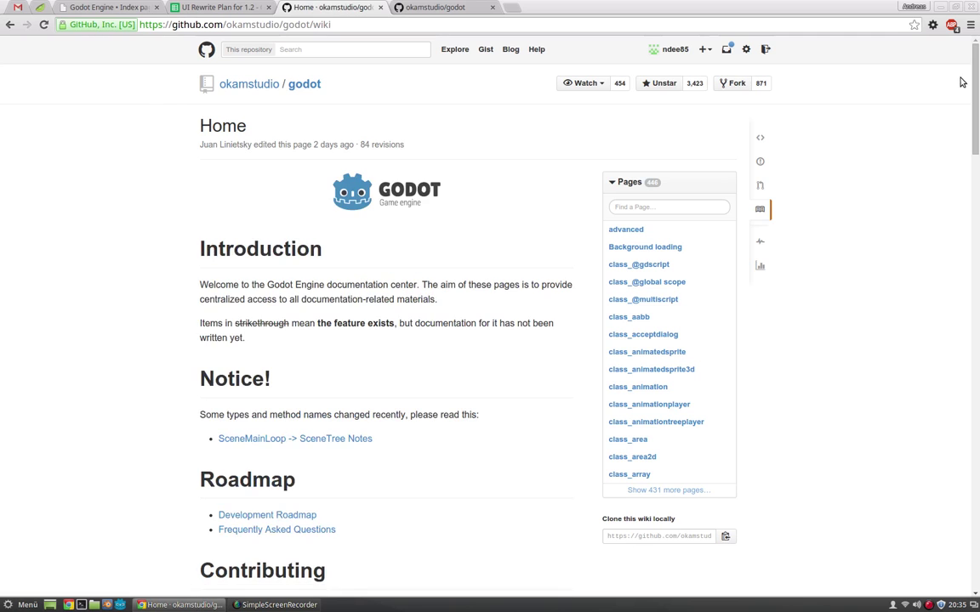
{"action": "scroll", "coordinate": [952, 250], "scroll_direction": "down", "scroll_amount": 10}
{"action": "scroll", "coordinate": [952, 249], "scroll_direction": "down", "scroll_amount": 15}
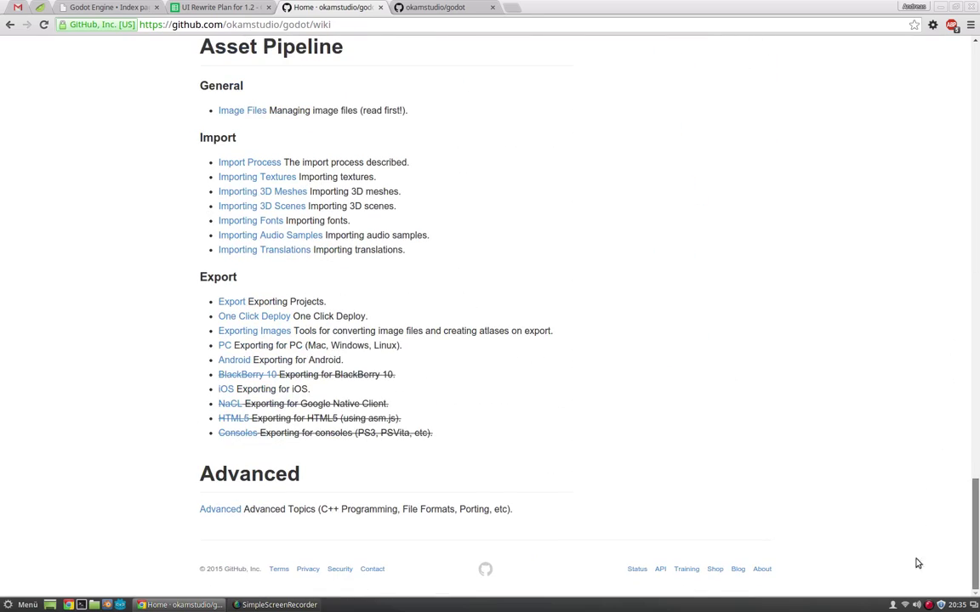
- Open the Compiling for Linux guide under Advanced Topics and select the Ubuntu apt-get command
{"action": "left_click", "coordinate": [212, 510]}
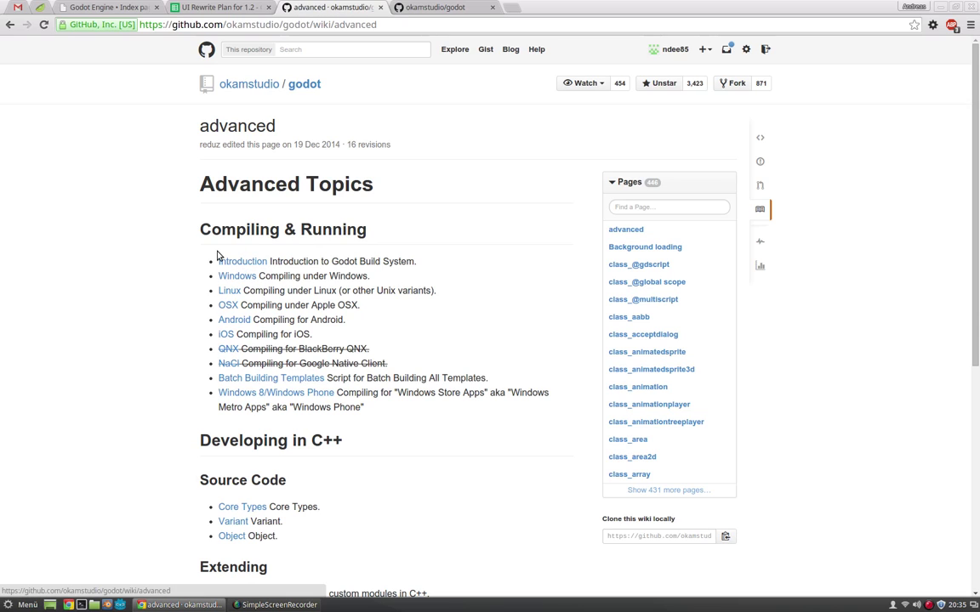
{"action": "left_click", "coordinate": [230, 291]}
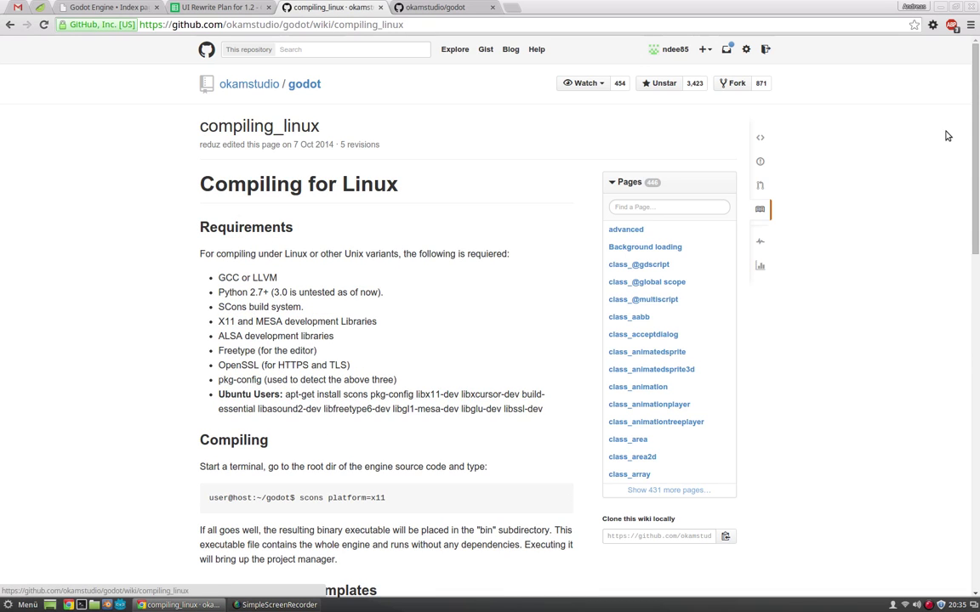
{"action": "scroll", "coordinate": [974, 103], "scroll_direction": "down", "scroll_amount": 2}
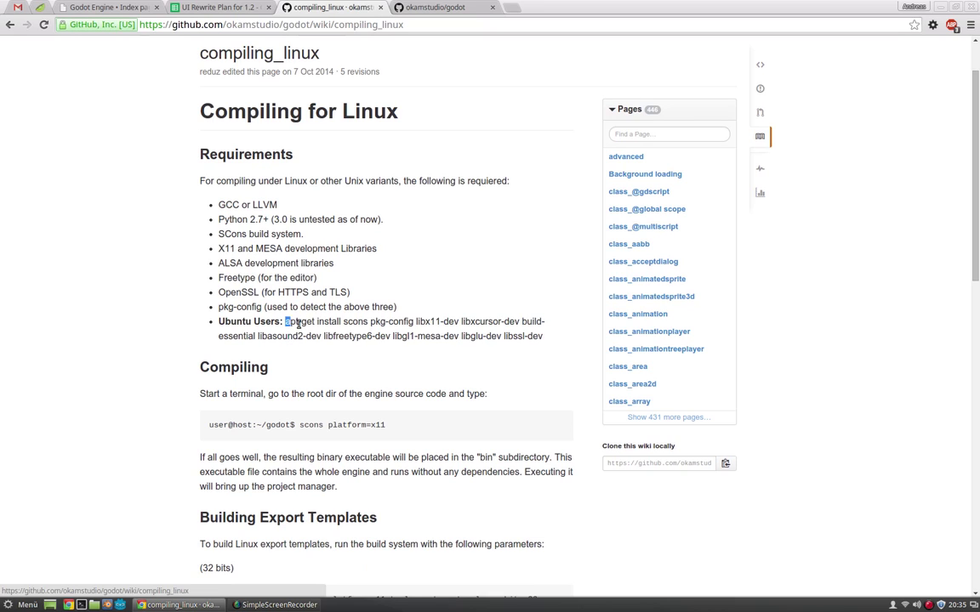
{"action": "left_click_drag", "start_coordinate": [286, 323], "coordinate": [541, 337]}
{"action": "key", "text": "ctrl+c"}
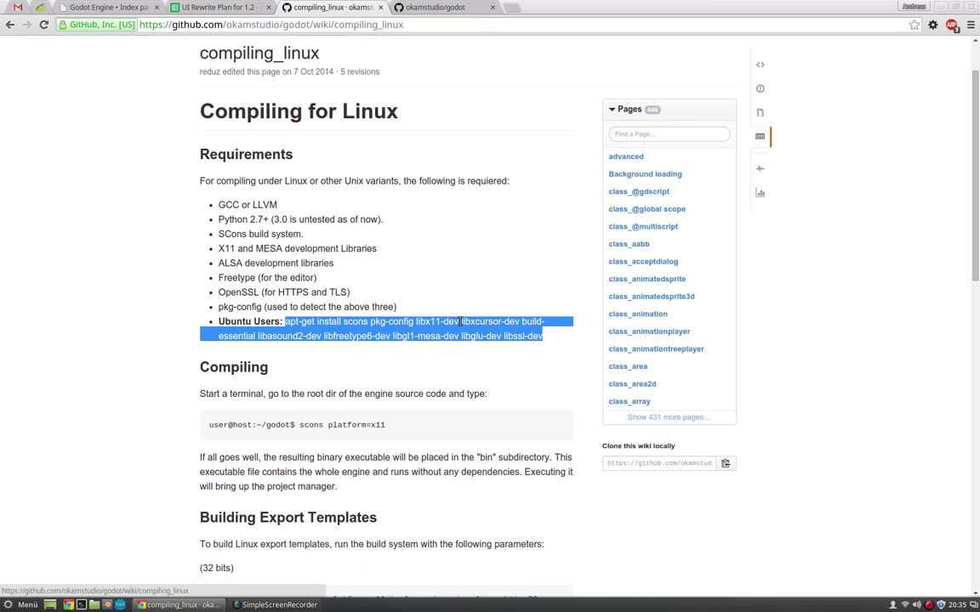
- In a new terminal, replace the pasted apt-get line with the build command scons platform=linux
{"action": "left_click", "coordinate": [83, 604]}
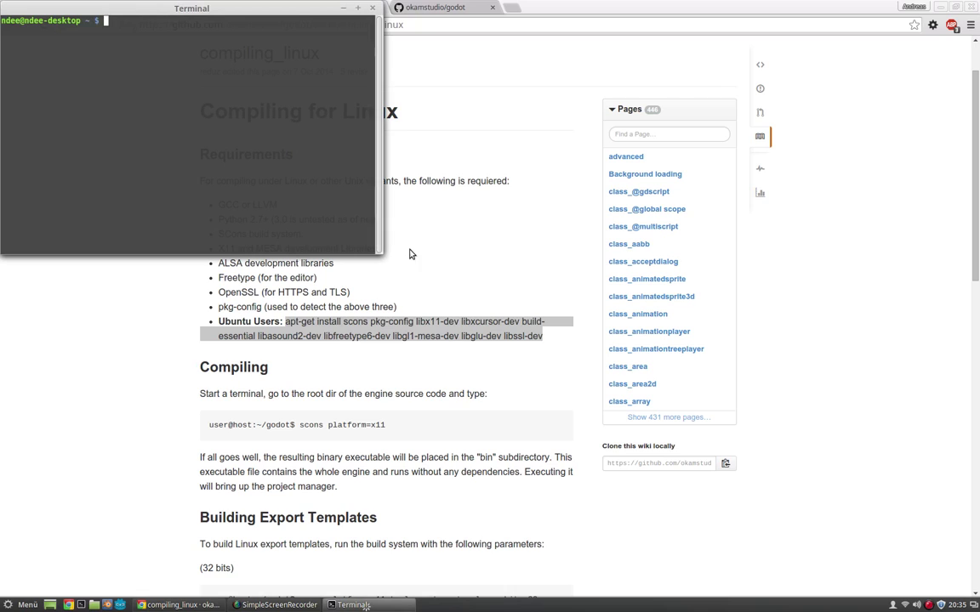
{"action": "middle_click", "coordinate": [317, 134]}
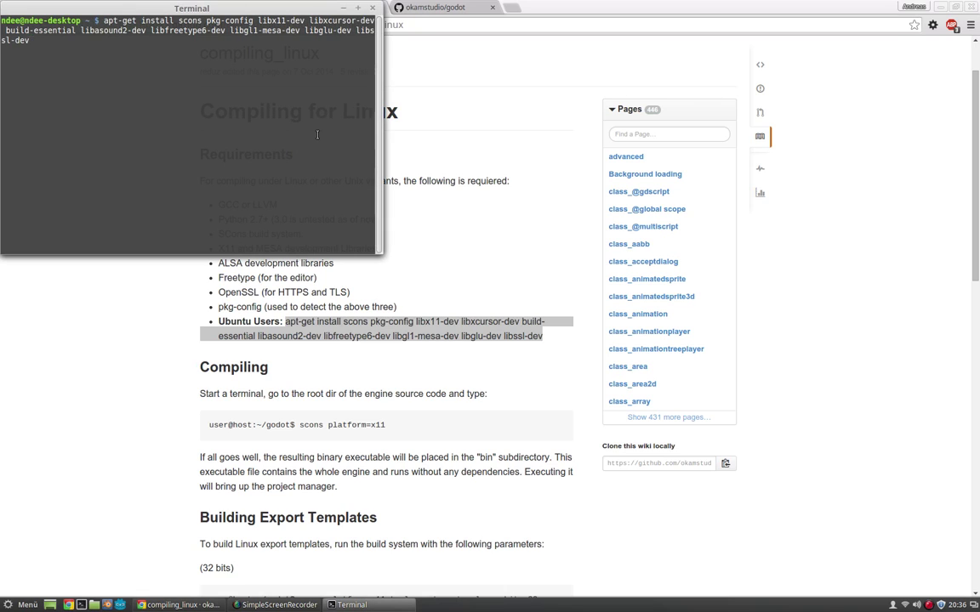
{"action": "key", "text": "BackSpace"}
{"action": "key", "text": "BackSpace"}
{"action": "key", "text": "BackSpace"}
{"action": "key", "text": "BackSpace"}
{"action": "key", "text": "BackSpace"}
{"action": "key", "text": "BackSpace"}
{"action": "key", "text": "BackSpace"}
{"action": "key", "text": "BackSpace"}
{"action": "key", "text": "BackSpace"}
{"action": "key", "text": "BackSpace"}
{"action": "key", "text": "BackSpace"}
{"action": "key", "text": "BackSpace"}
{"action": "key", "text": "BackSpace"}
{"action": "key", "text": "BackSpace"}
{"action": "key", "text": "BackSpace"}
{"action": "key", "text": "BackSpace"}
{"action": "key", "text": "BackSpace"}
{"action": "key", "text": "BackSpace"}
{"action": "key", "text": "BackSpace"}
{"action": "key", "text": "BackSpace"}
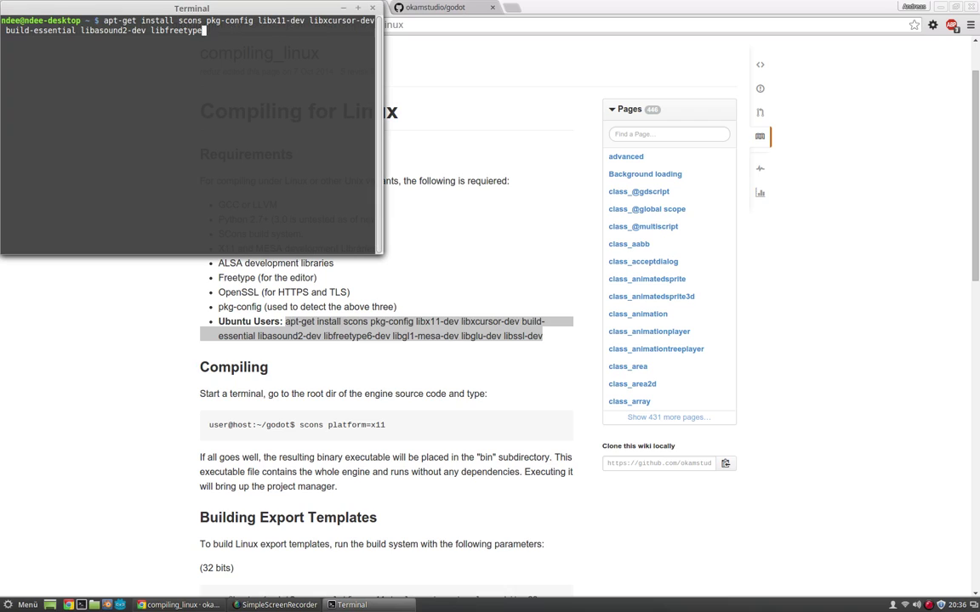
{"action": "key", "text": "BackSpace"}
{"action": "key", "text": "BackSpace"}
{"action": "key", "text": "BackSpace"}
{"action": "key", "text": "BackSpace"}
{"action": "key", "text": "BackSpace"}
{"action": "key", "text": "BackSpace"}
{"action": "key", "text": "BackSpace"}
{"action": "key", "text": "BackSpace"}
{"action": "key", "text": "BackSpace"}
{"action": "key", "text": "BackSpace"}
{"action": "key", "text": "BackSpace"}
{"action": "key", "text": "BackSpace"}
{"action": "key", "text": "BackSpace"}
{"action": "key", "text": "BackSpace"}
{"action": "key", "text": "BackSpace"}
{"action": "key", "text": "BackSpace"}
{"action": "key", "text": "BackSpace"}
{"action": "key", "text": "BackSpace"}
{"action": "key", "text": "BackSpace"}
{"action": "key", "text": "BackSpace"}
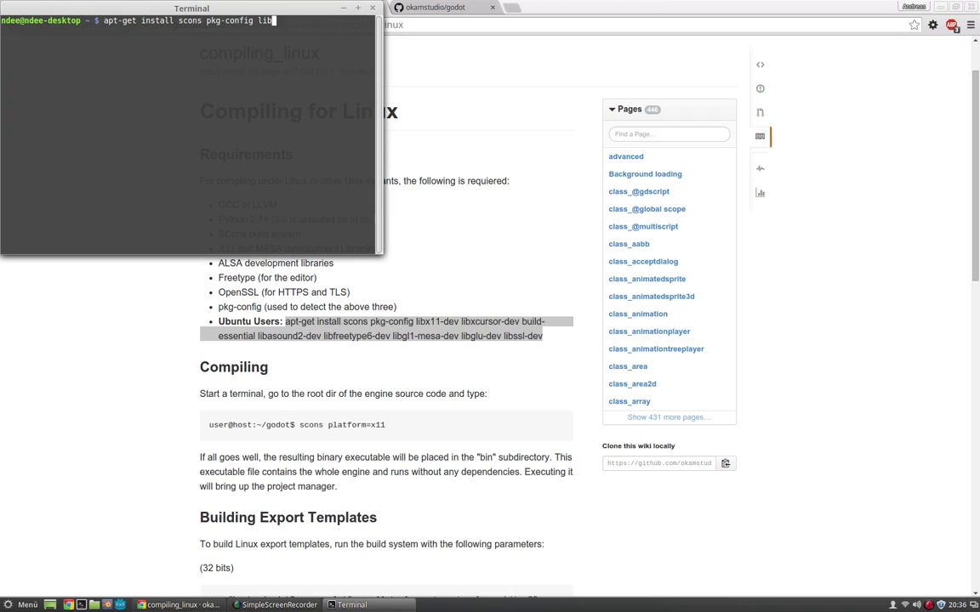
{"action": "key", "text": "BackSpace"}
{"action": "key", "text": "BackSpace"}
{"action": "key", "text": "BackSpace"}
{"action": "key", "text": "BackSpace"}
{"action": "key", "text": "BackSpace"}
{"action": "key", "text": "BackSpace"}
{"action": "key", "text": "BackSpace"}
{"action": "key", "text": "BackSpace"}
{"action": "key", "text": "BackSpace"}
{"action": "key", "text": "BackSpace"}
{"action": "key", "text": "BackSpace"}
{"action": "key", "text": "BackSpace"}
{"action": "key", "text": "BackSpace"}
{"action": "key", "text": "BackSpace"}
{"action": "key", "text": "BackSpace"}
{"action": "key", "text": "BackSpace"}
{"action": "key", "text": "BackSpace"}
{"action": "key", "text": "BackSpace"}
{"action": "key", "text": "BackSpace"}
{"action": "key", "text": "BackSpace"}
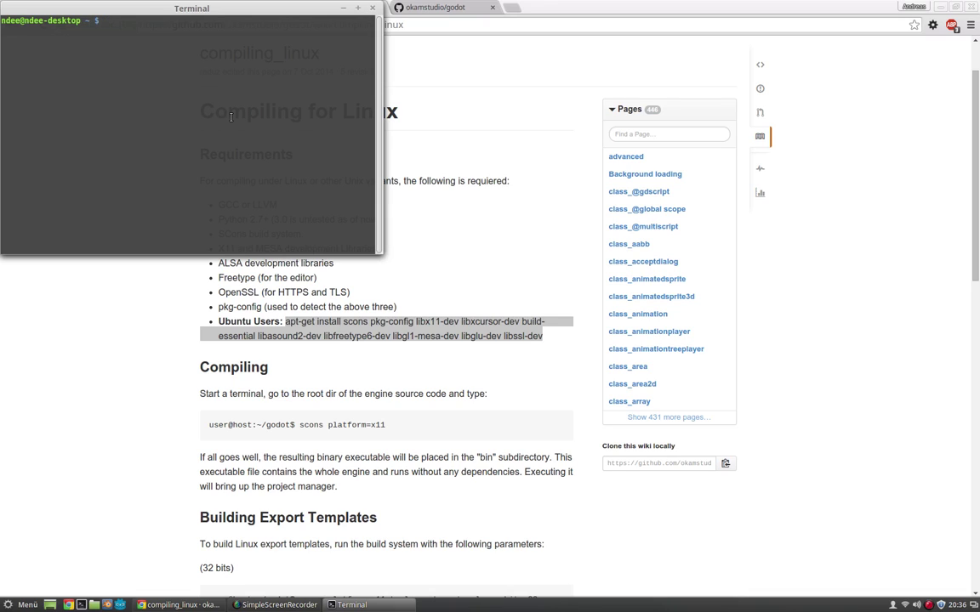
{"action": "type", "text": "scons "}
{"action": "type", "text": "platfo"}
{"action": "type", "text": "rm=x11"}
{"action": "key", "text": "BackSpace"}
{"action": "key", "text": "BackSpace"}
{"action": "key", "text": "BackSpace"}
{"action": "type", "text": "windo"}
{"action": "key", "text": "BackSpace"}
{"action": "key", "text": "BackSpace"}
{"action": "key", "text": "BackSpace"}
{"action": "key", "text": "BackSpace"}
{"action": "key", "text": "BackSpace"}
{"action": "type", "text": "linux"}
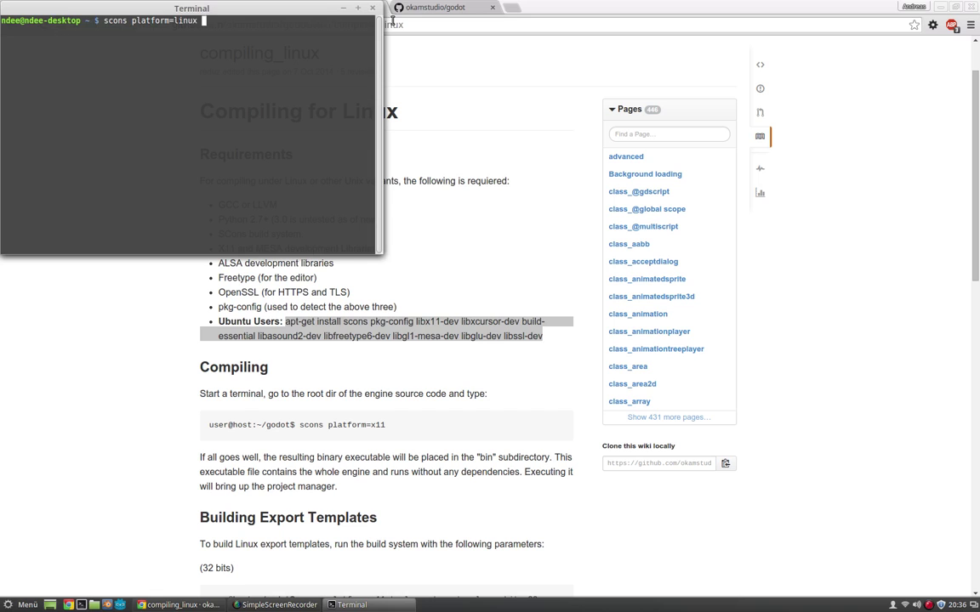
- Browse in Nemo to development/godot/bin to view the built godot.x11 binaries, then close it
{"action": "left_click", "coordinate": [343, 7]}
{"action": "left_click", "coordinate": [95, 605]}
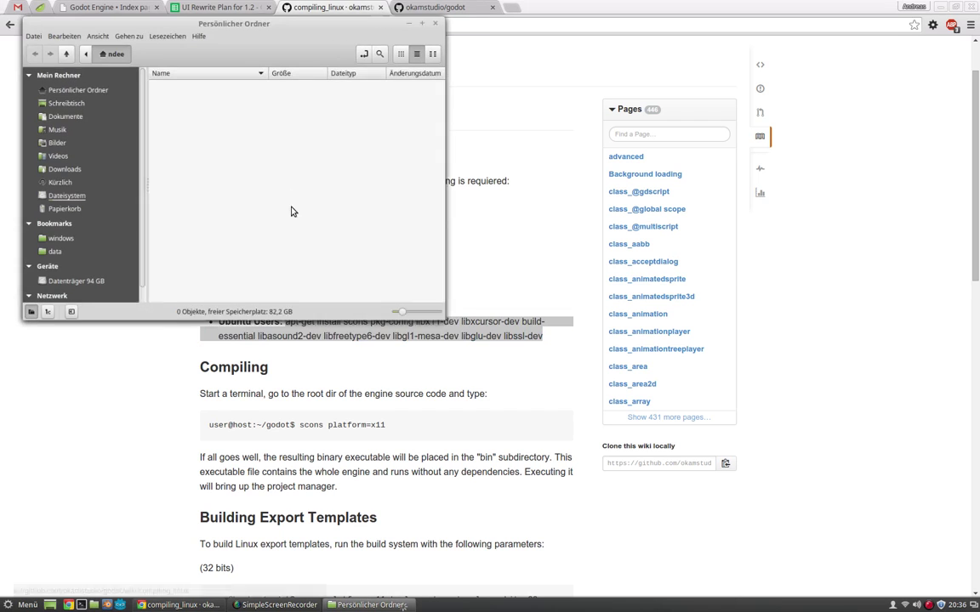
{"action": "double_click", "coordinate": [173, 92]}
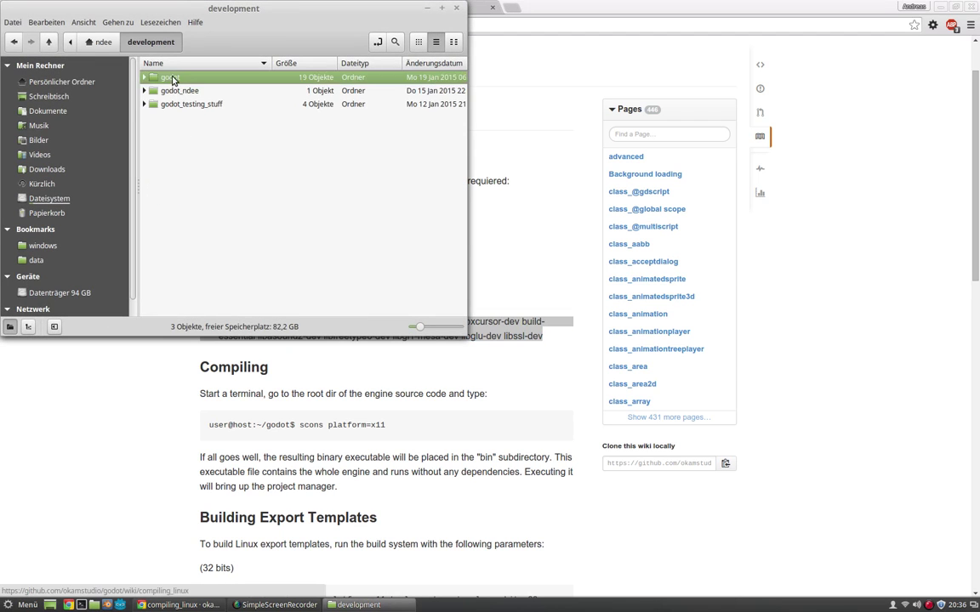
{"action": "double_click", "coordinate": [172, 78]}
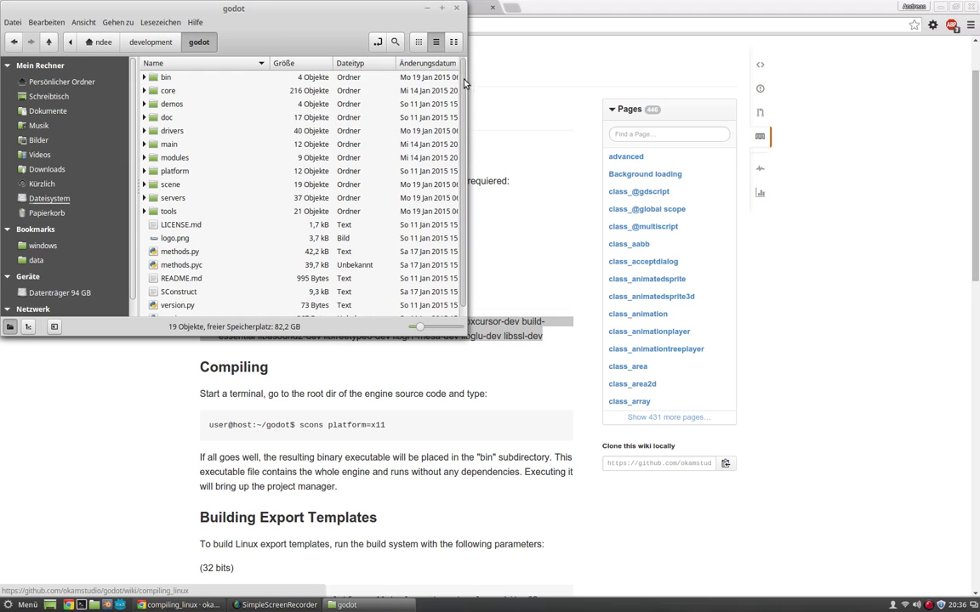
{"action": "scroll", "coordinate": [416, 140], "scroll_direction": "down", "scroll_amount": 1}
{"action": "scroll", "coordinate": [416, 98], "scroll_direction": "up", "scroll_amount": 1}
{"action": "left_click_drag", "start_coordinate": [359, 6], "coordinate": [462, 68]}
{"action": "double_click", "coordinate": [268, 145]}
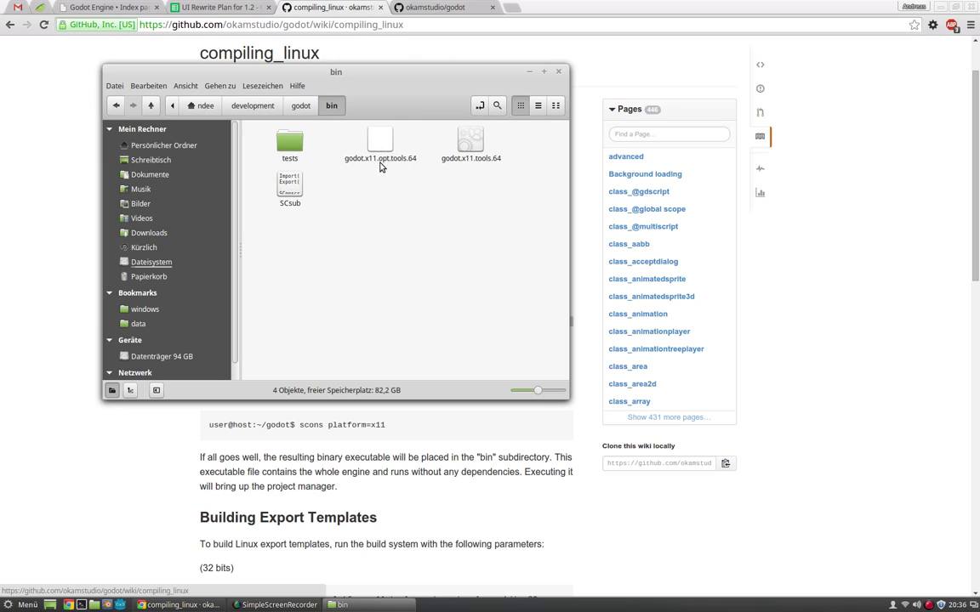
{"action": "left_click", "coordinate": [558, 71]}
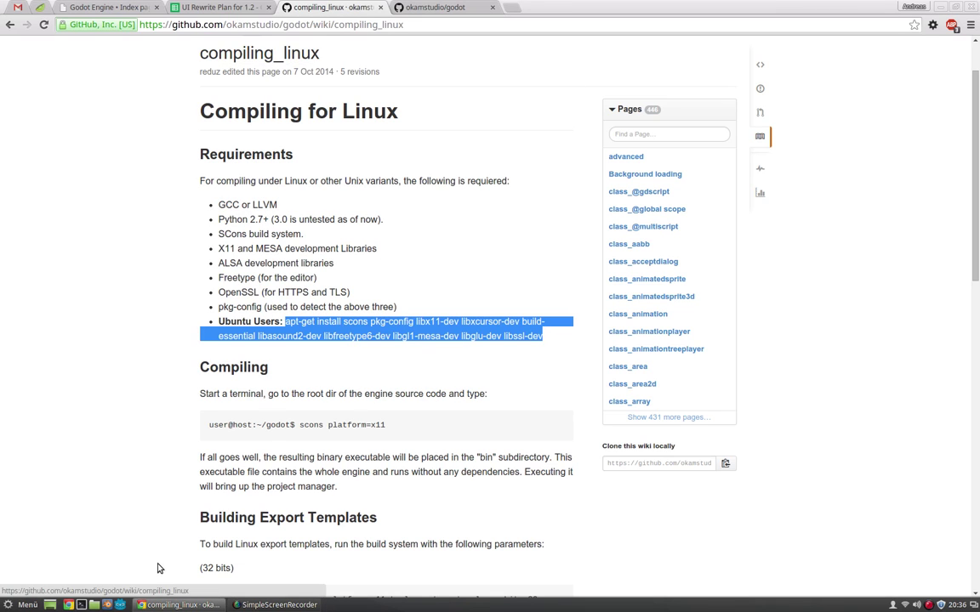
- Launch the built Godot and start a new project, browsing to the home development folder
{"action": "double_click", "coordinate": [121, 605]}
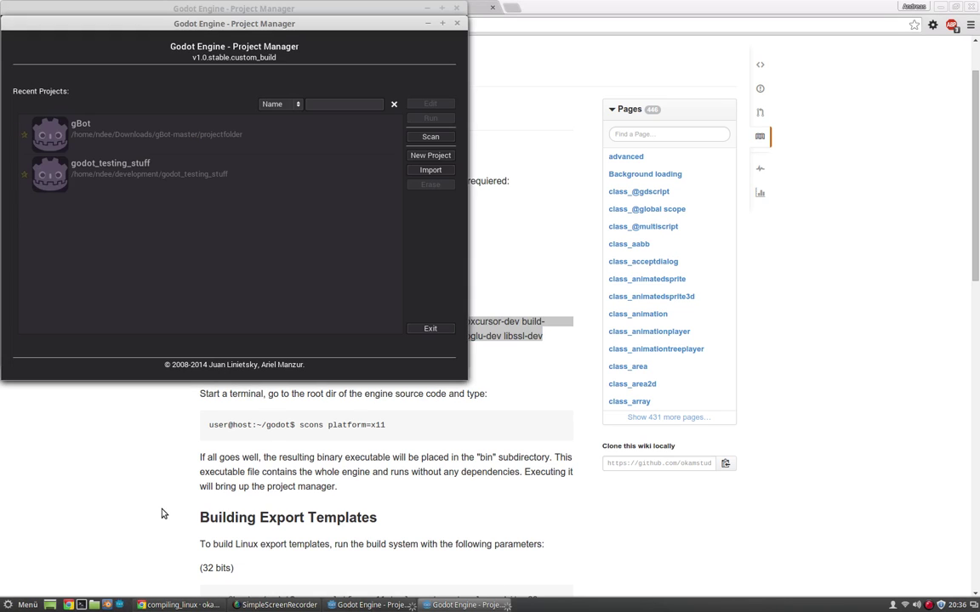
{"action": "left_click", "coordinate": [456, 24]}
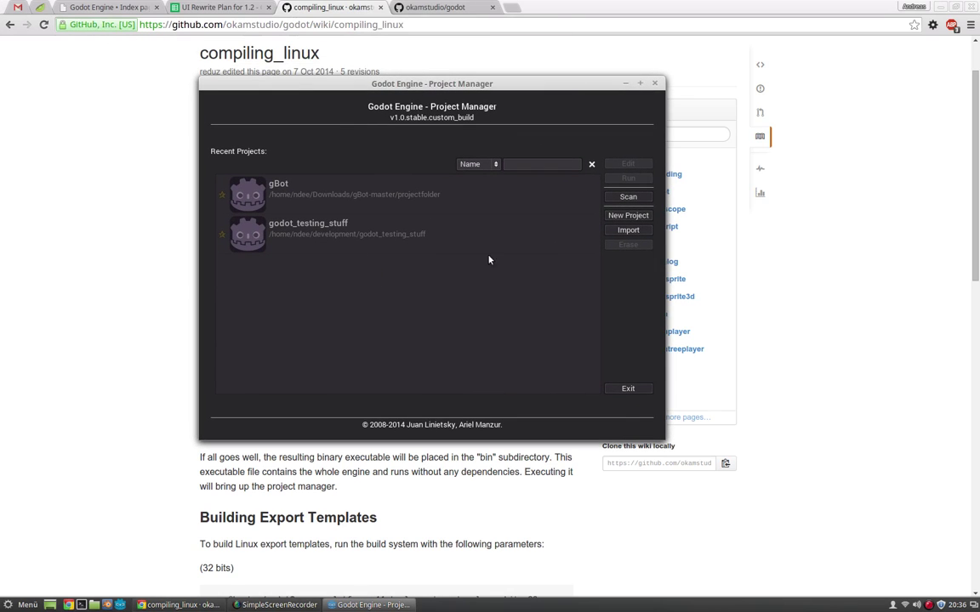
{"action": "left_click", "coordinate": [625, 219]}
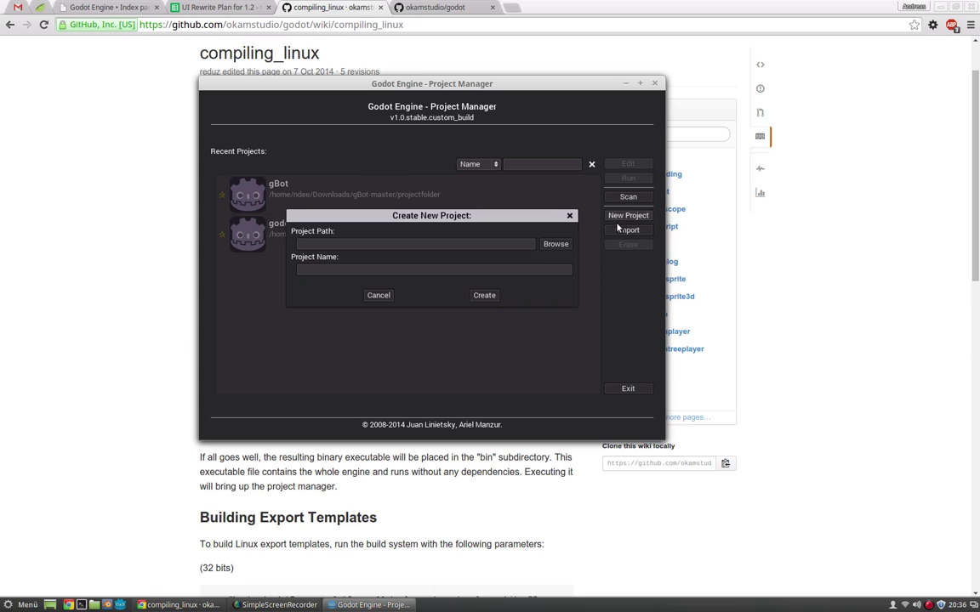
{"action": "left_click", "coordinate": [551, 244]}
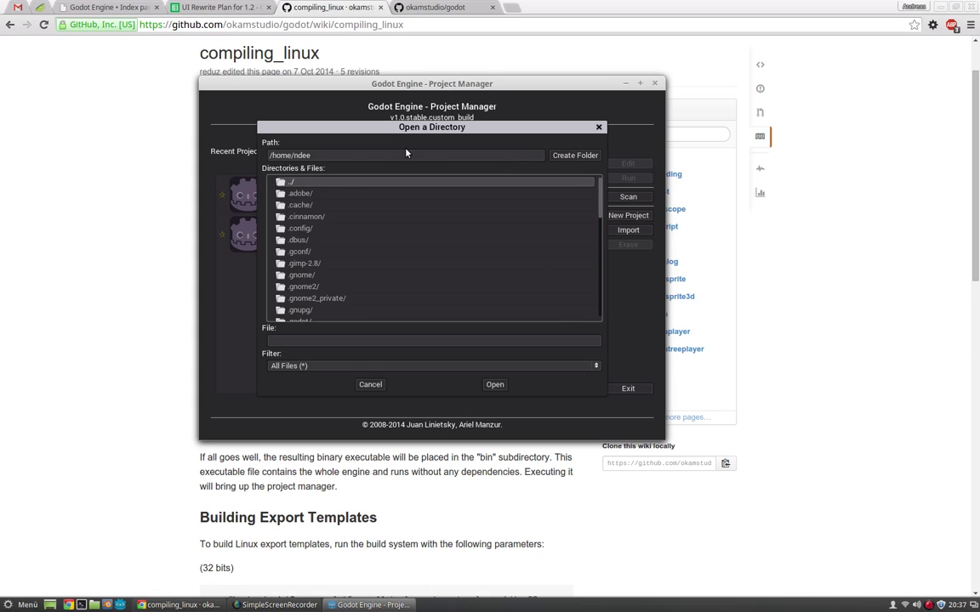
{"action": "double_click", "coordinate": [297, 155]}
{"action": "type", "text": "/"}
{"action": "key", "text": "Return"}
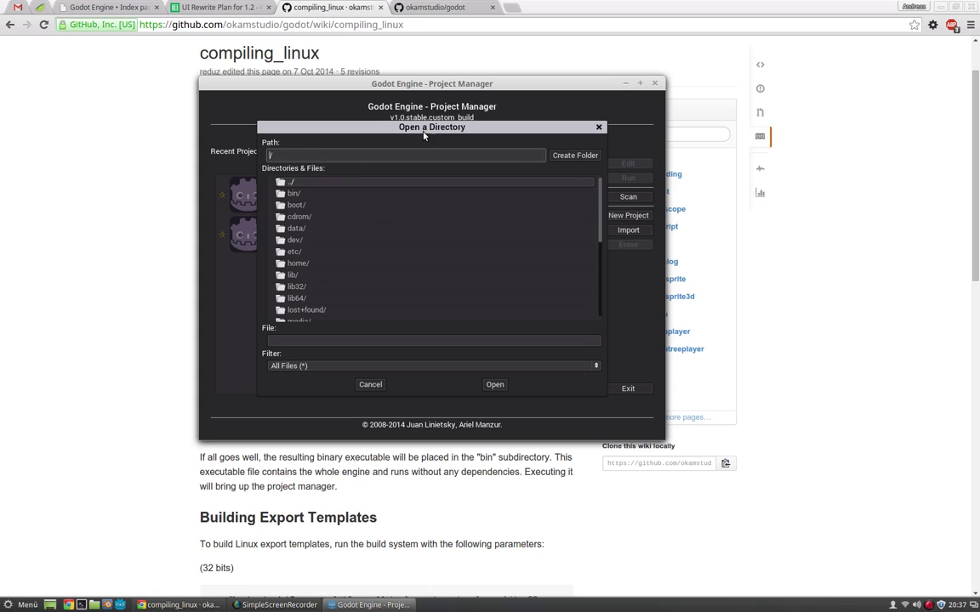
{"action": "double_click", "coordinate": [302, 266]}
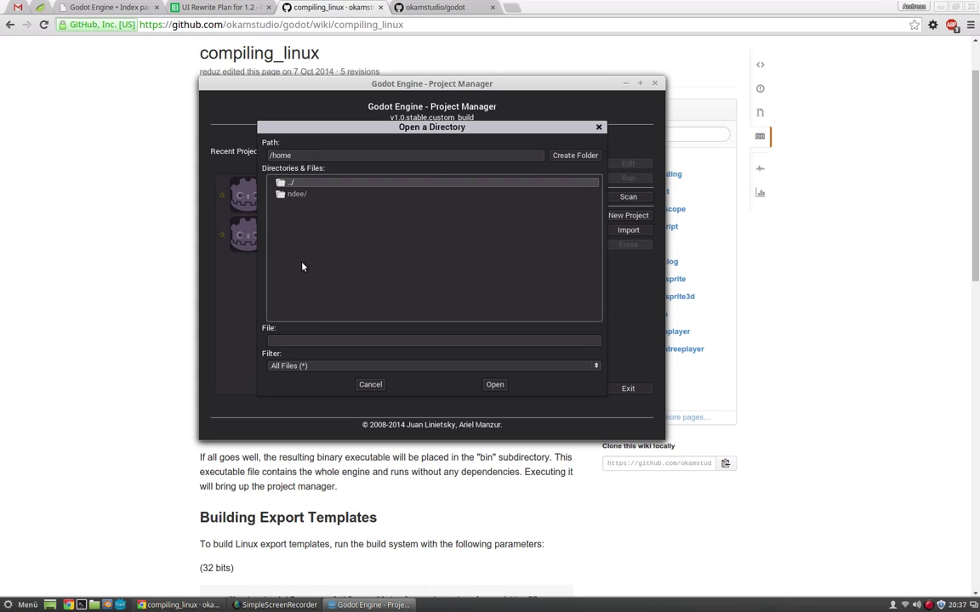
{"action": "double_click", "coordinate": [294, 194]}
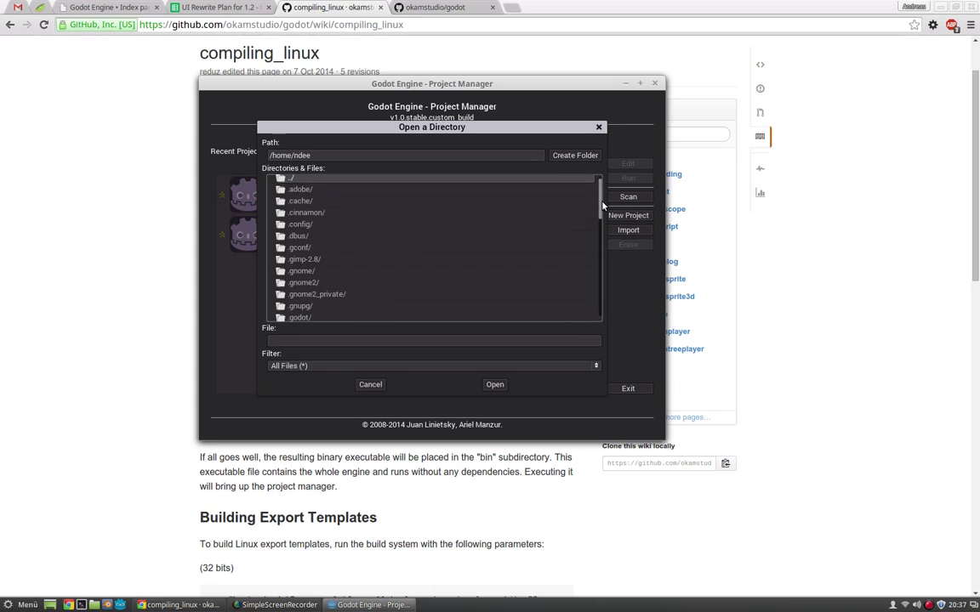
{"action": "scroll", "coordinate": [318, 263], "scroll_direction": "down", "scroll_amount": 6}
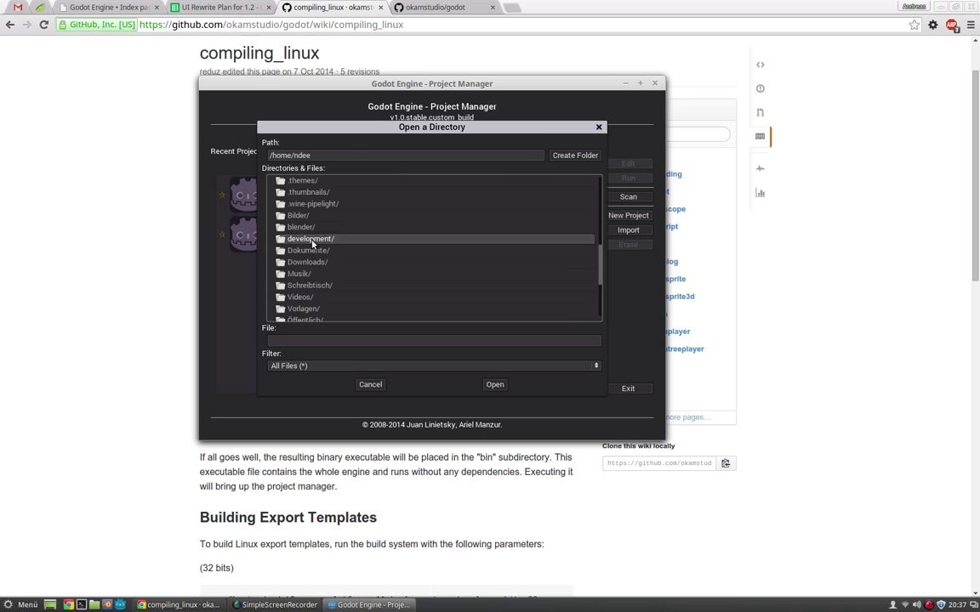
{"action": "double_click", "coordinate": [311, 239]}
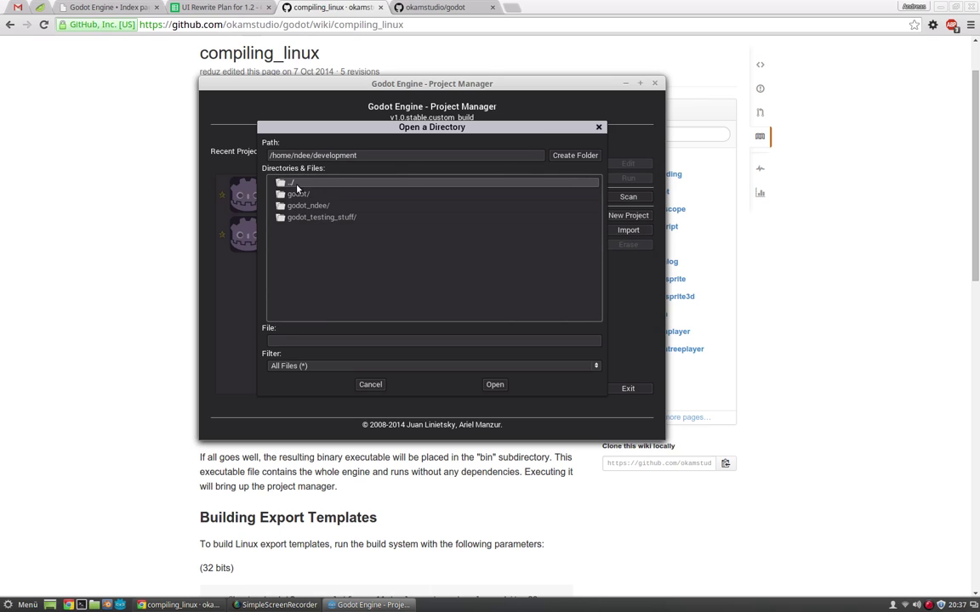
- Create a 'tutorial' folder as the project path and create the project 'Godot Tutorial'
{"action": "left_click", "coordinate": [569, 156]}
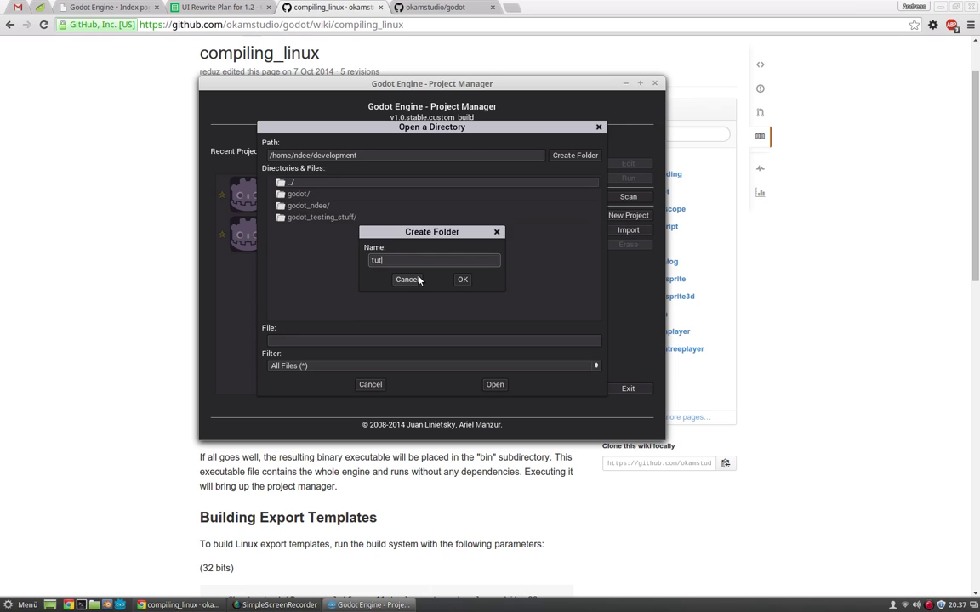
{"action": "left_click", "coordinate": [462, 280]}
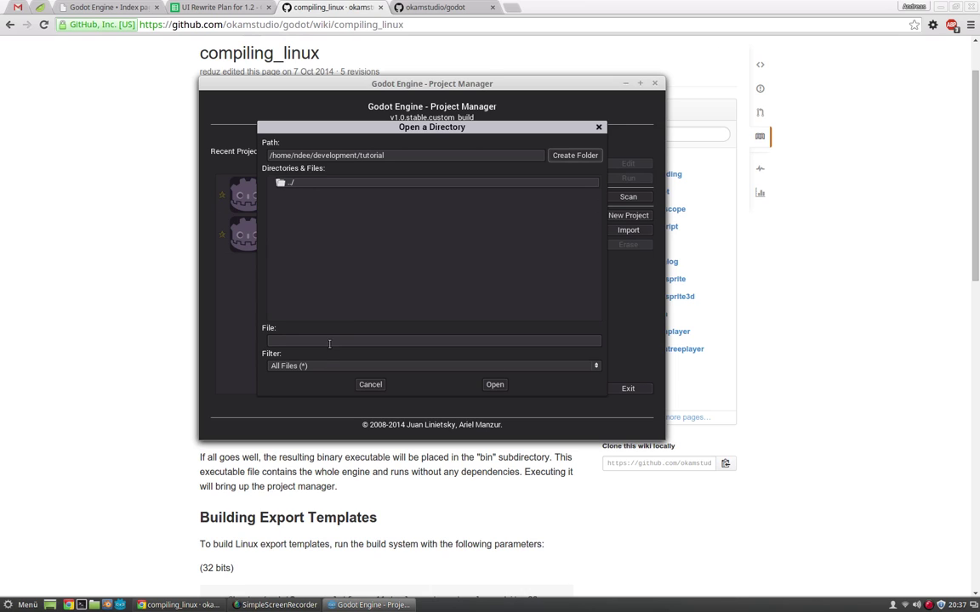
{"action": "left_click", "coordinate": [492, 385]}
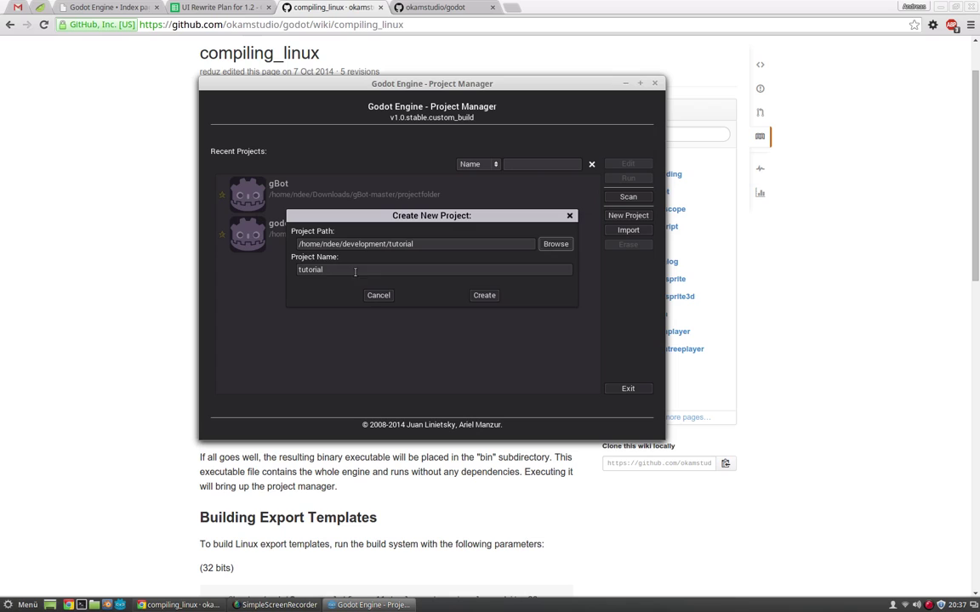
{"action": "left_click_drag", "start_coordinate": [347, 271], "coordinate": [299, 286]}
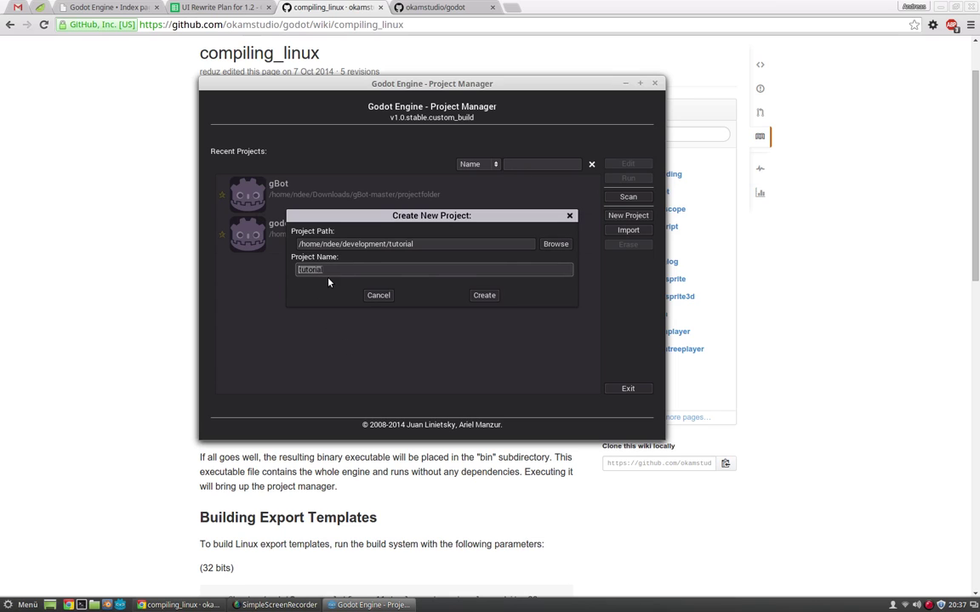
{"action": "type", "text": "Godot Tutorial"}
{"action": "left_click", "coordinate": [484, 297]}
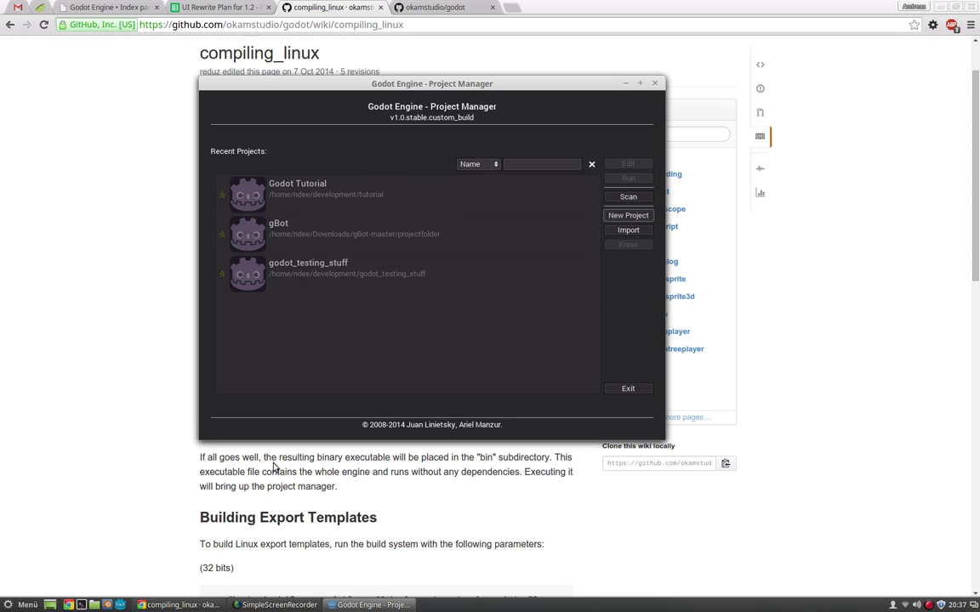
- Open development/tutorial in Nemo and select engine.cfg beside icon.png and icon.png.flags
{"action": "left_click", "coordinate": [94, 605]}
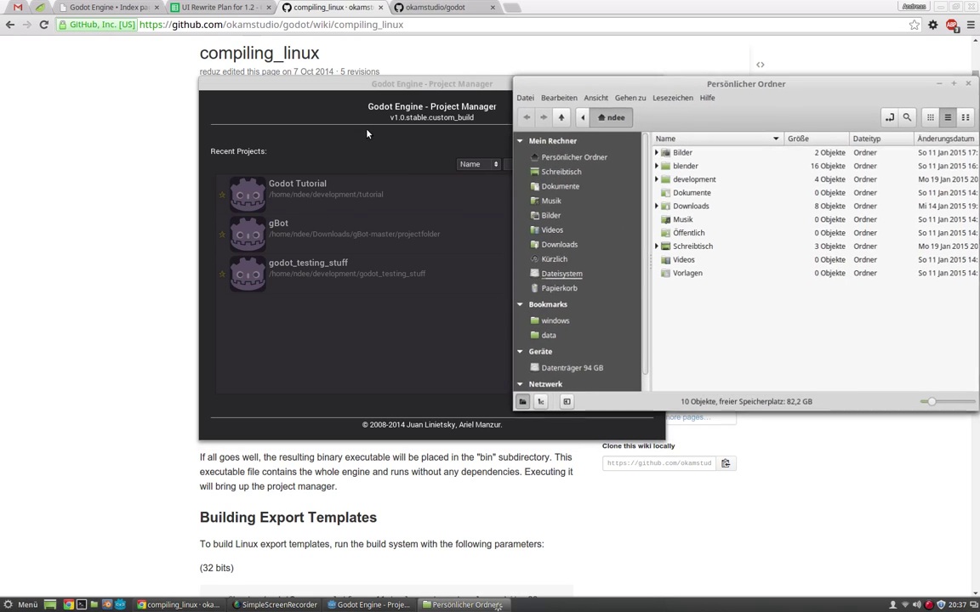
{"action": "left_click_drag", "start_coordinate": [667, 81], "coordinate": [429, 119]}
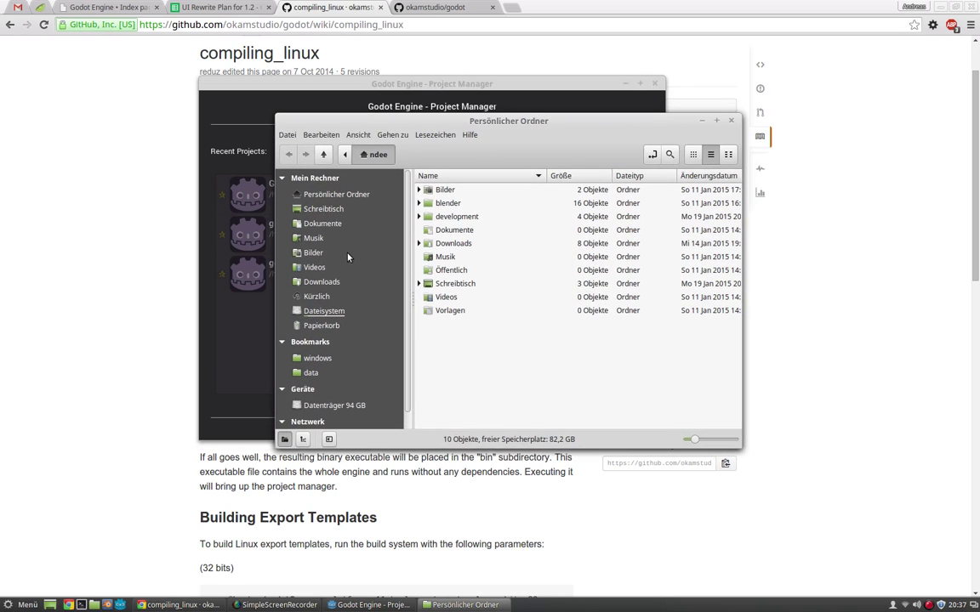
{"action": "left_click", "coordinate": [450, 219]}
{"action": "double_click", "coordinate": [450, 220]}
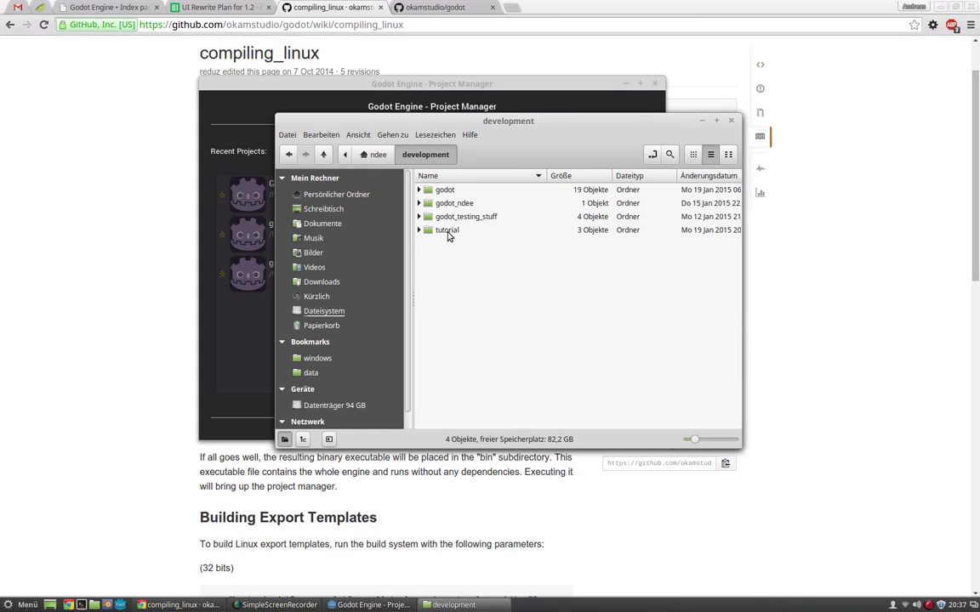
{"action": "double_click", "coordinate": [447, 230]}
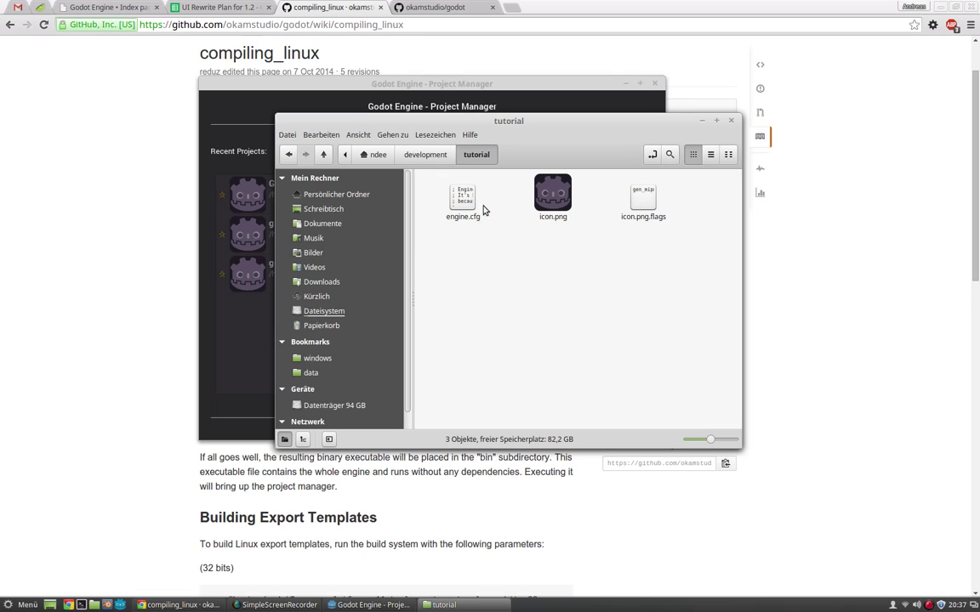
{"action": "left_click", "coordinate": [462, 211]}
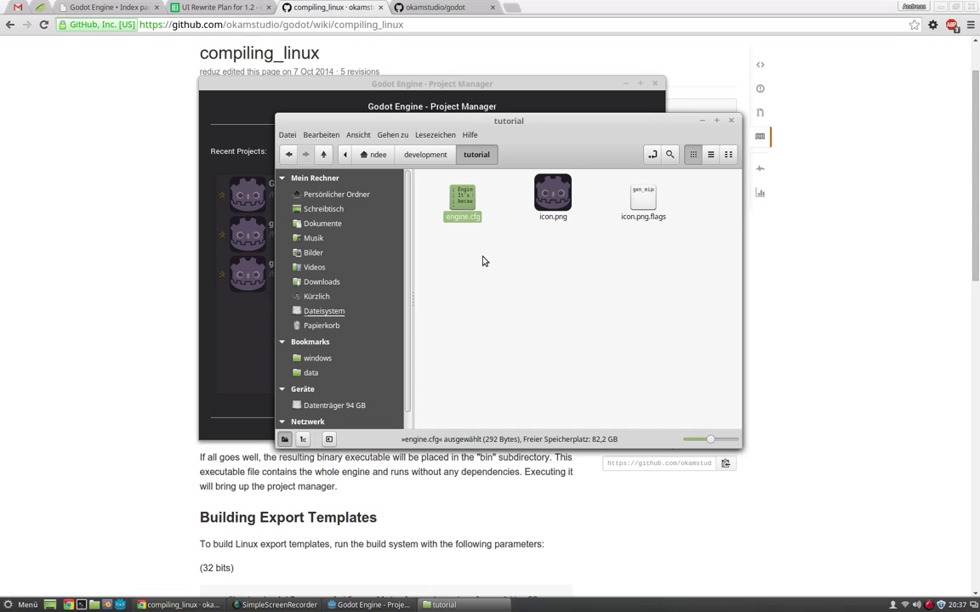
- Open Godot Tutorial for editing in a maximized editor window and open the Scene menu
{"action": "double_click", "coordinate": [367, 82]}
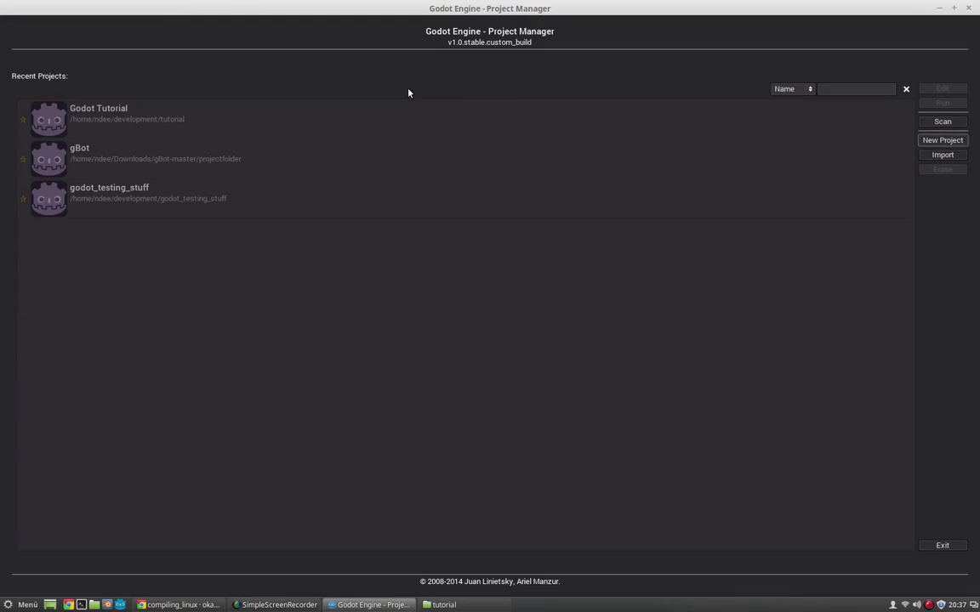
{"action": "left_click", "coordinate": [103, 114]}
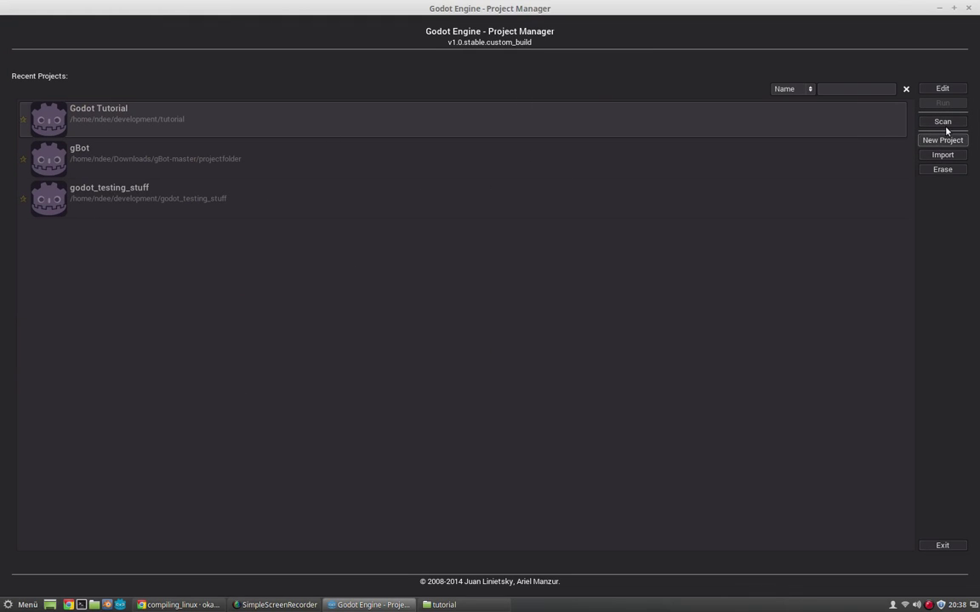
{"action": "left_click", "coordinate": [942, 90]}
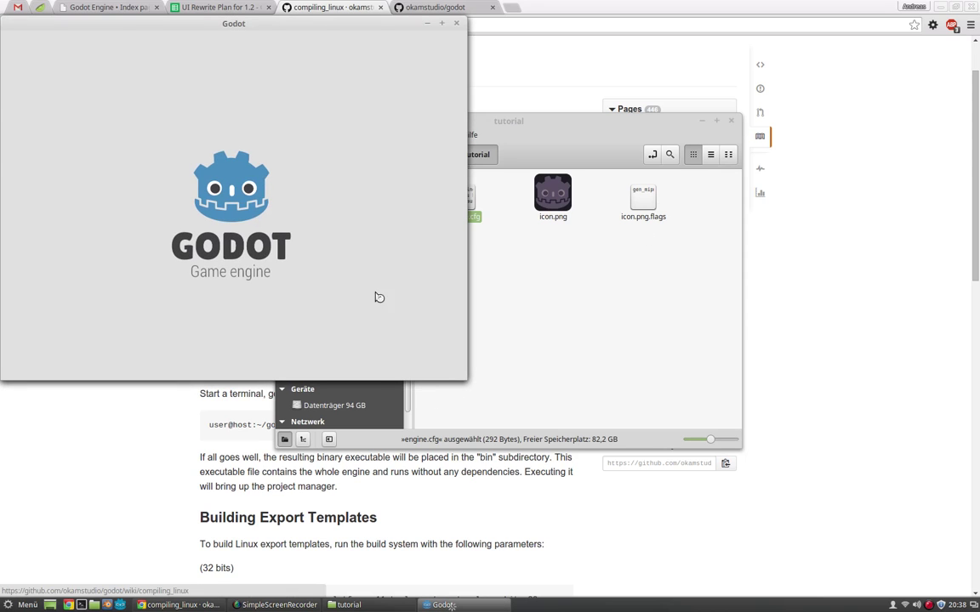
{"action": "double_click", "coordinate": [351, 24]}
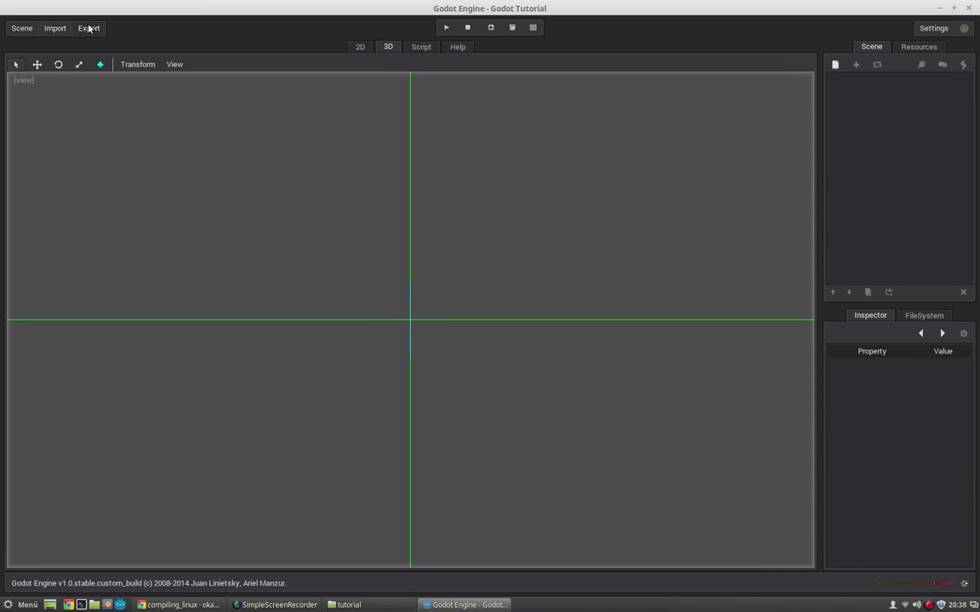
{"action": "left_click", "coordinate": [26, 28]}
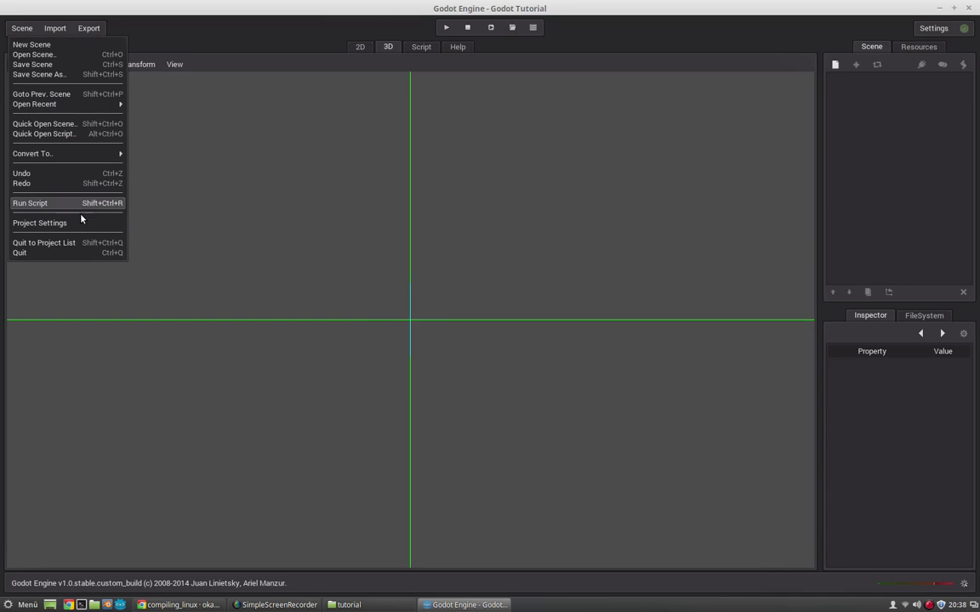
- Look through the General list in Project Settings, then close the dialog
{"action": "left_click", "coordinate": [37, 224]}
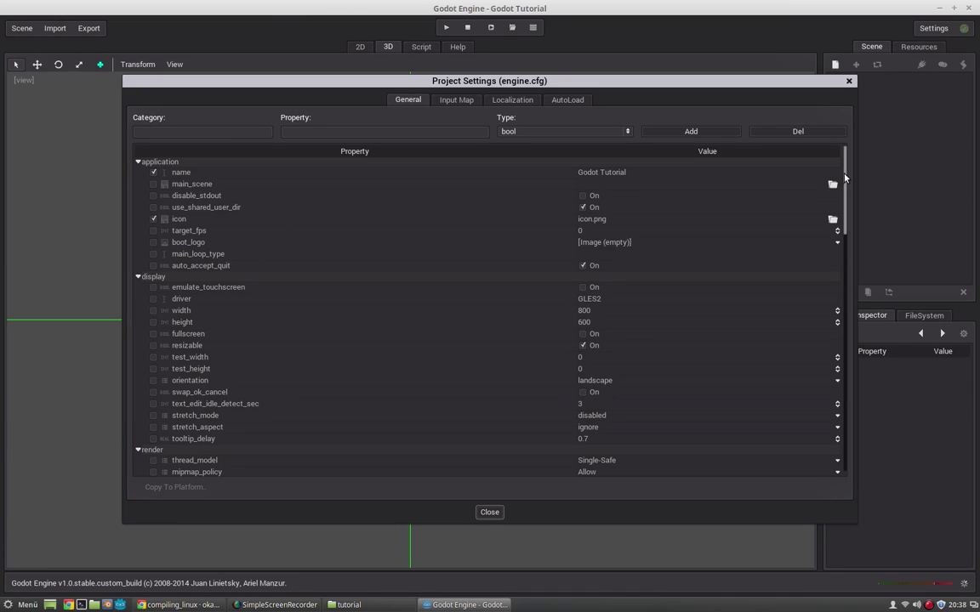
{"action": "left_click_drag", "start_coordinate": [846, 218], "coordinate": [327, 227]}
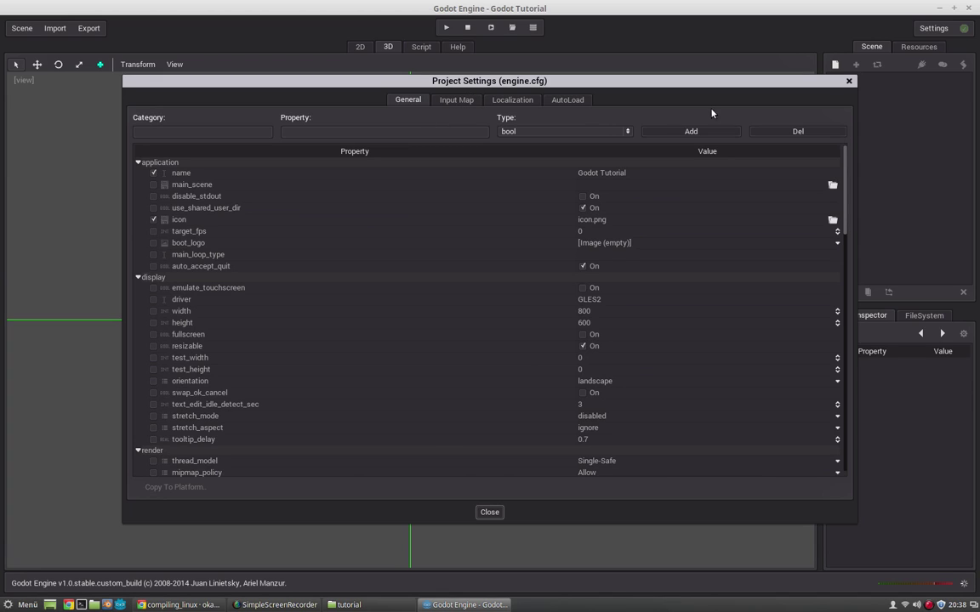
{"action": "left_click", "coordinate": [848, 82]}
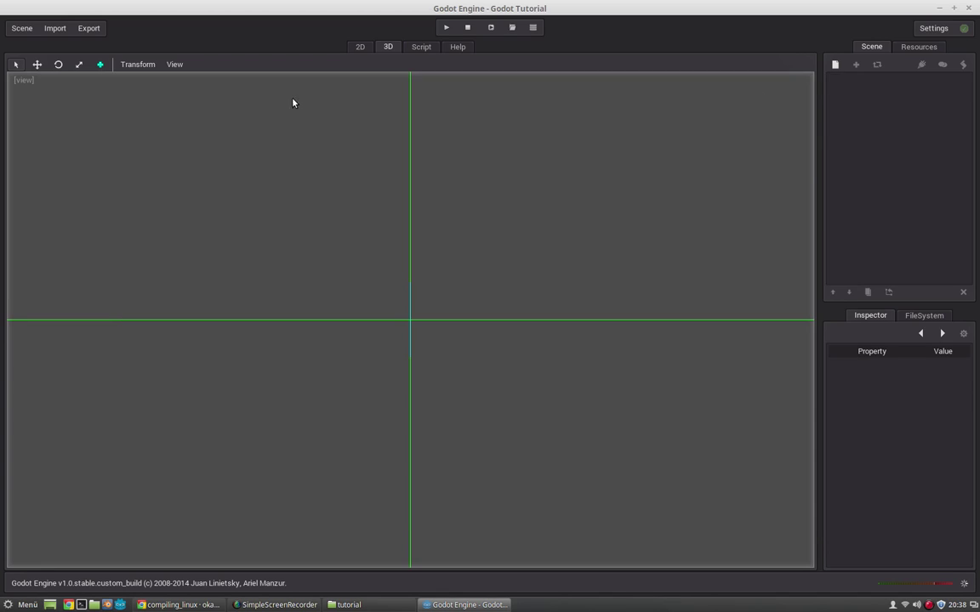
{"action": "left_click", "coordinate": [56, 30]}
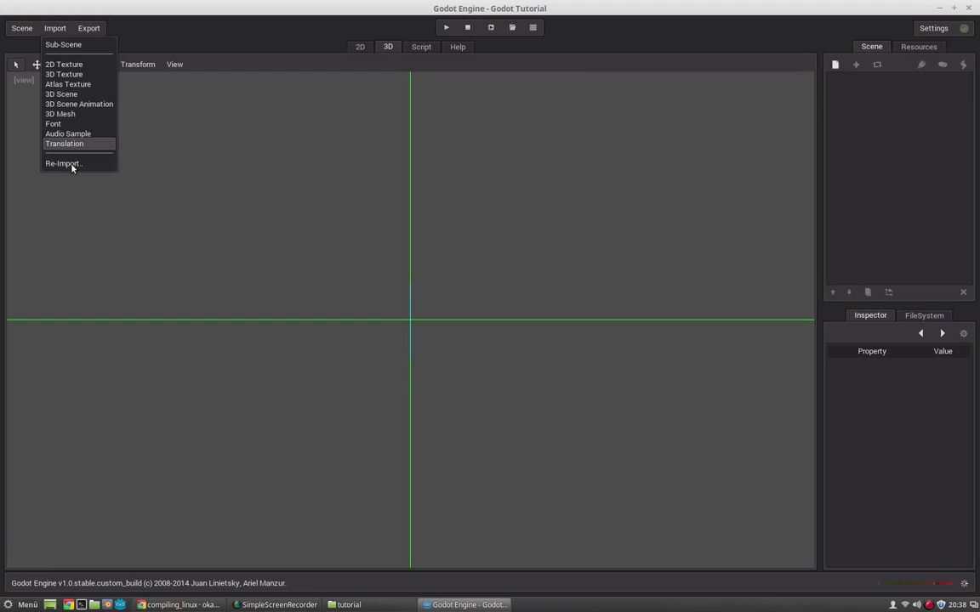
{"action": "left_click", "coordinate": [130, 26]}
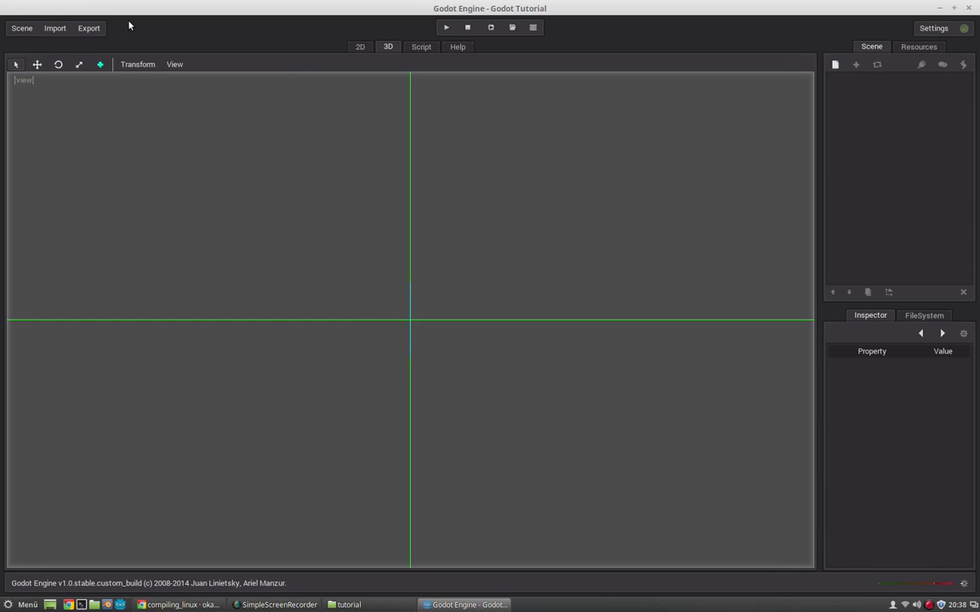
{"action": "left_click", "coordinate": [90, 29]}
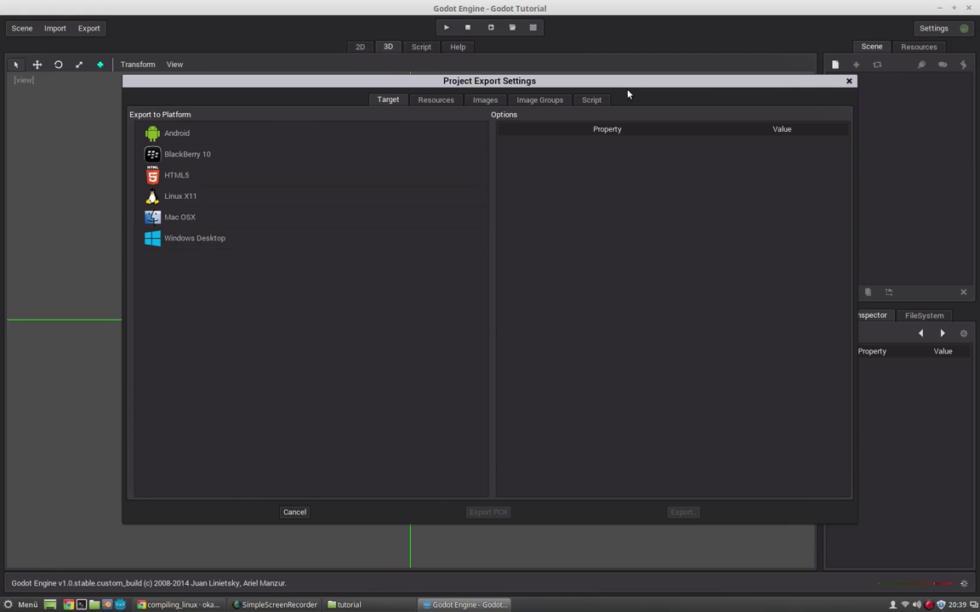
{"action": "left_click", "coordinate": [849, 80]}
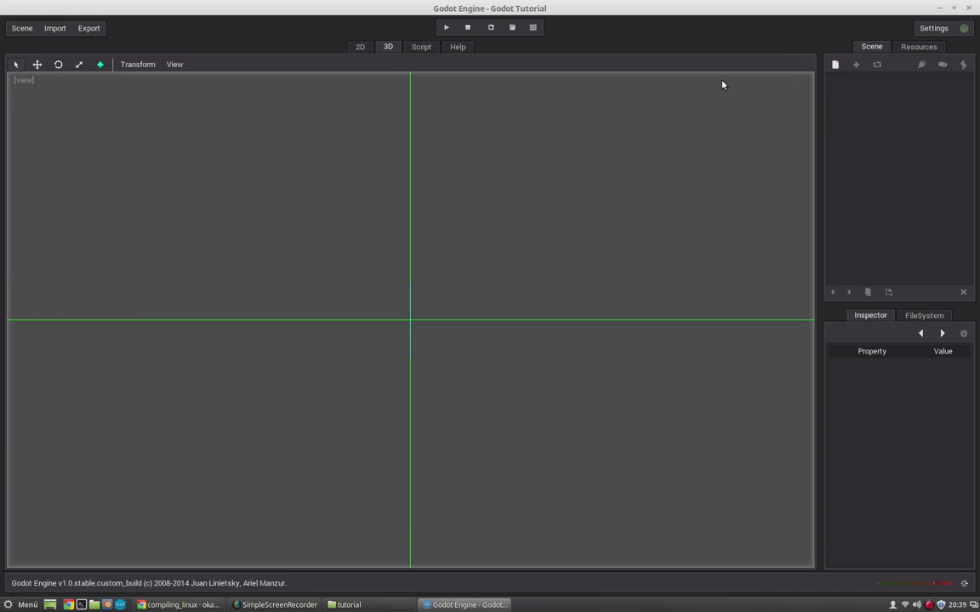
- Switch to the 2D workspace and glance at the Settings menu
{"action": "left_click", "coordinate": [360, 48]}
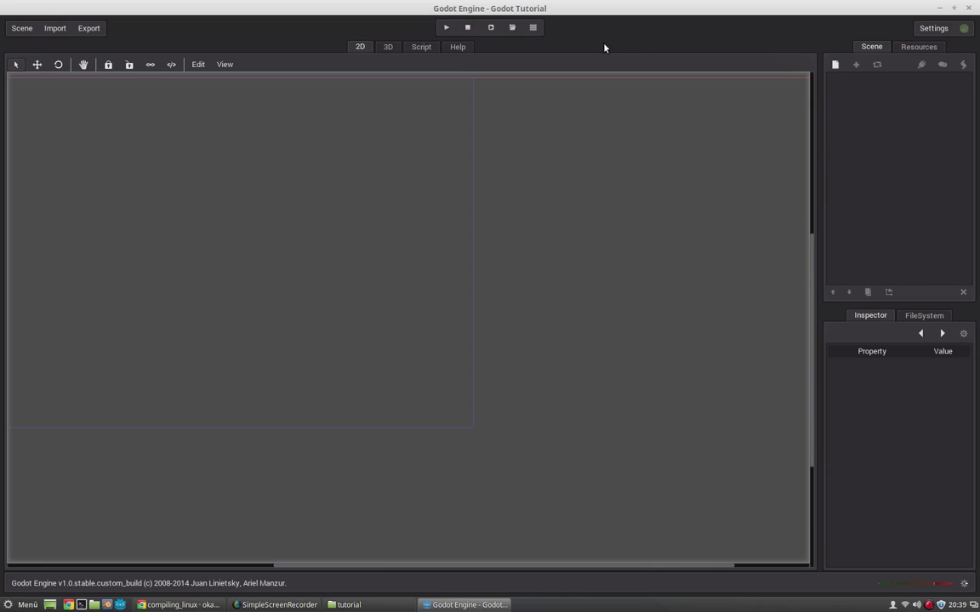
{"action": "left_click", "coordinate": [935, 31]}
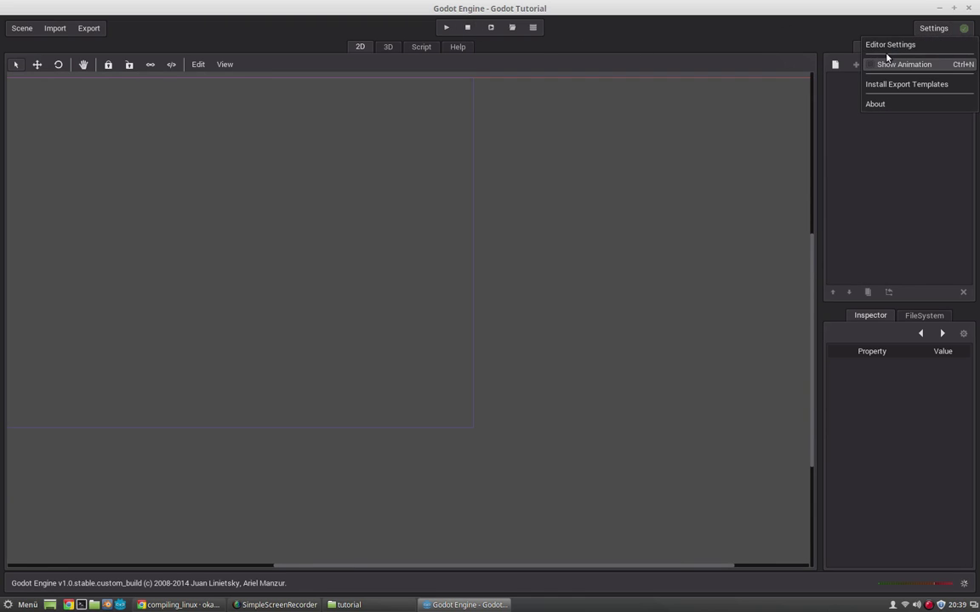
{"action": "left_click", "coordinate": [703, 30]}
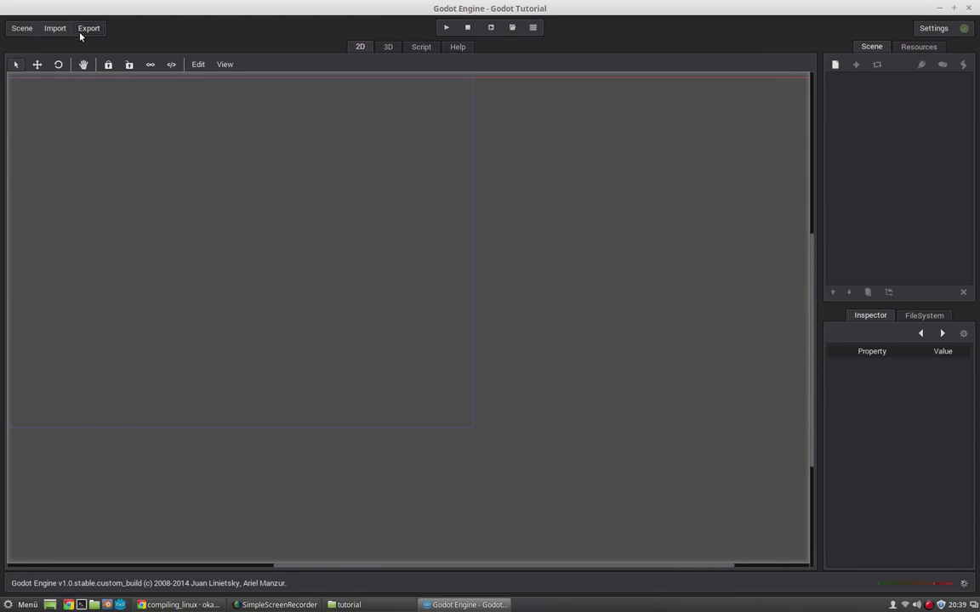
- Scroll through Editor Settings' text-editor colors and 3D options, close it, and reopen Settings
{"action": "left_click", "coordinate": [939, 31]}
{"action": "left_click", "coordinate": [887, 47]}
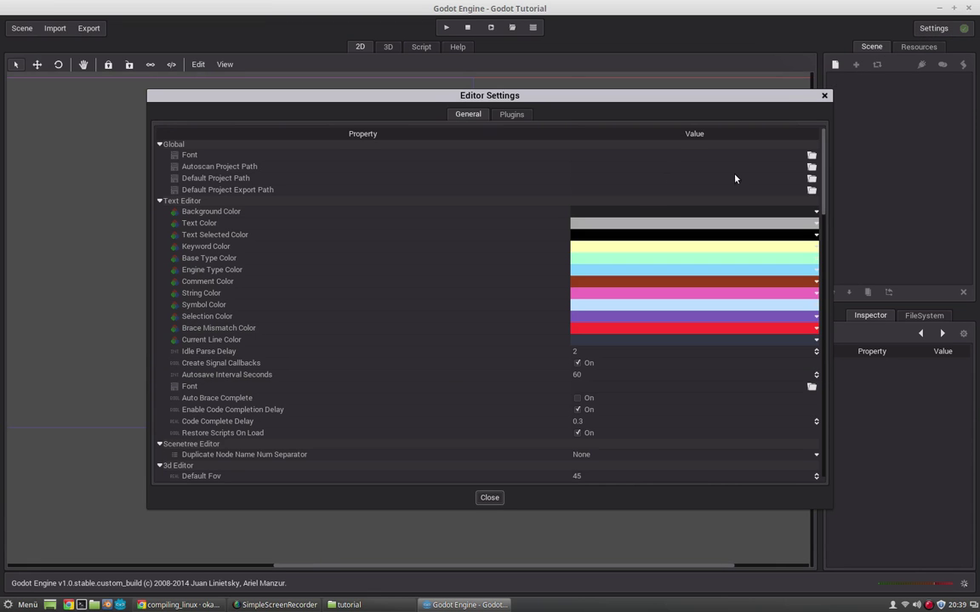
{"action": "left_click_drag", "start_coordinate": [815, 180], "coordinate": [819, 141]}
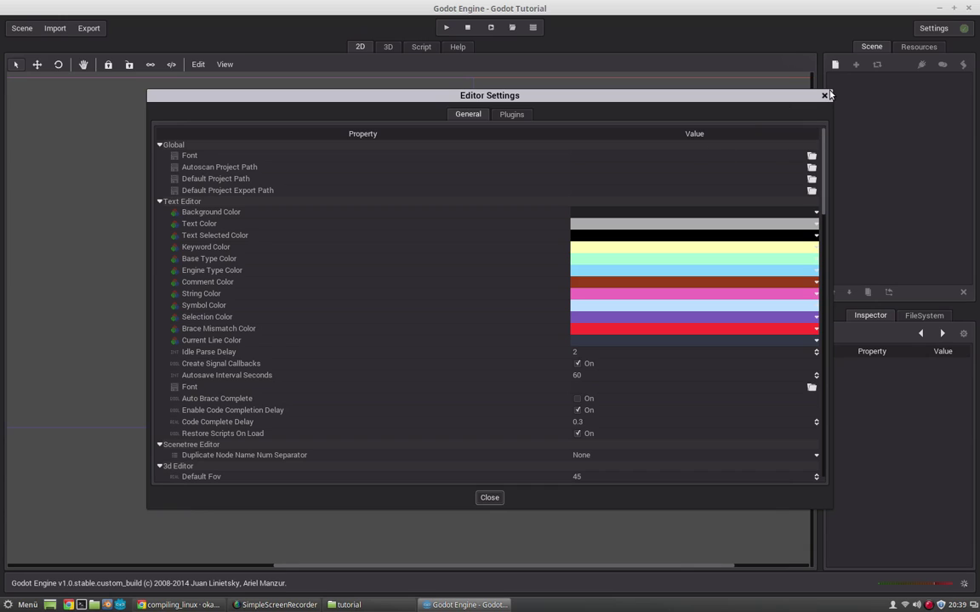
{"action": "left_click", "coordinate": [825, 97]}
{"action": "left_click", "coordinate": [929, 28]}
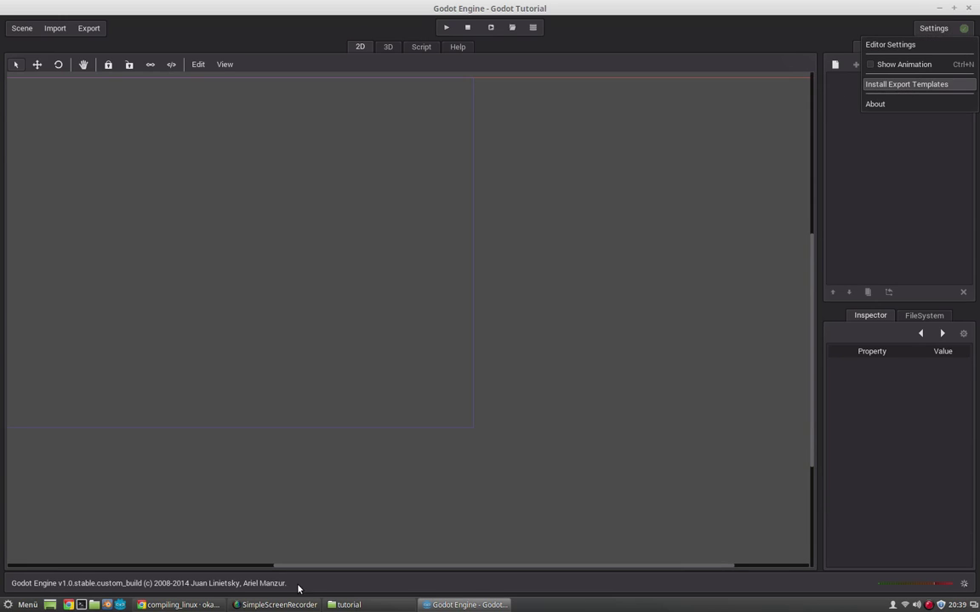
- Go back in Chrome from the Linux compiling guide to the download page, then return to Godot
{"action": "left_click", "coordinate": [208, 604]}
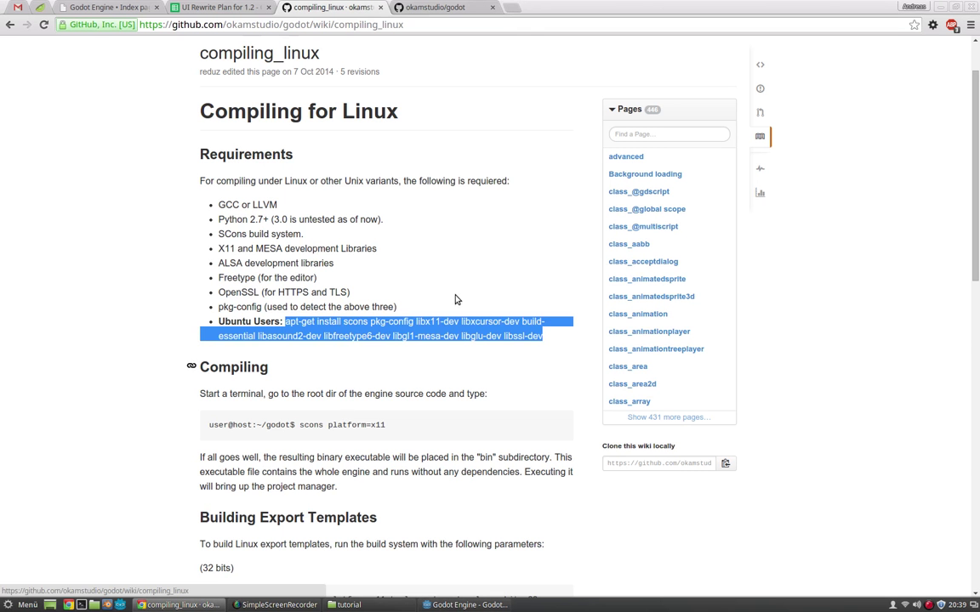
{"action": "left_click", "coordinate": [10, 25]}
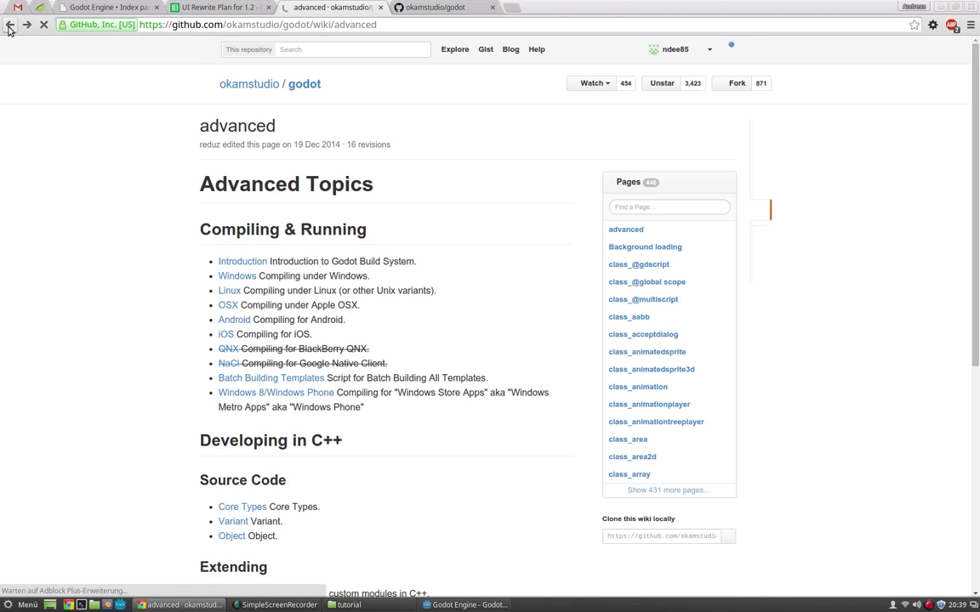
{"action": "left_click", "coordinate": [10, 25]}
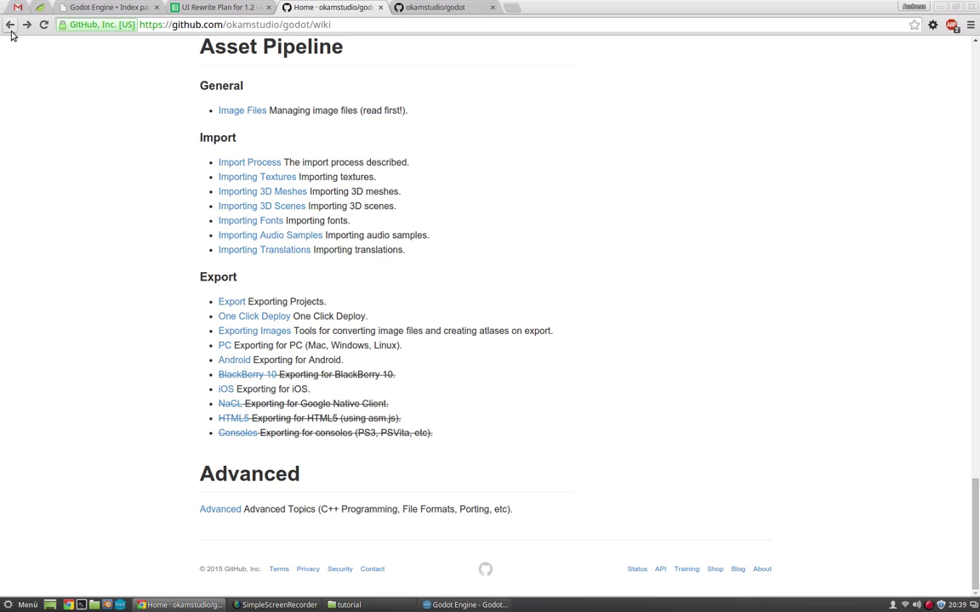
{"action": "left_click", "coordinate": [10, 26]}
{"action": "left_click", "coordinate": [10, 25]}
{"action": "left_click", "coordinate": [10, 25]}
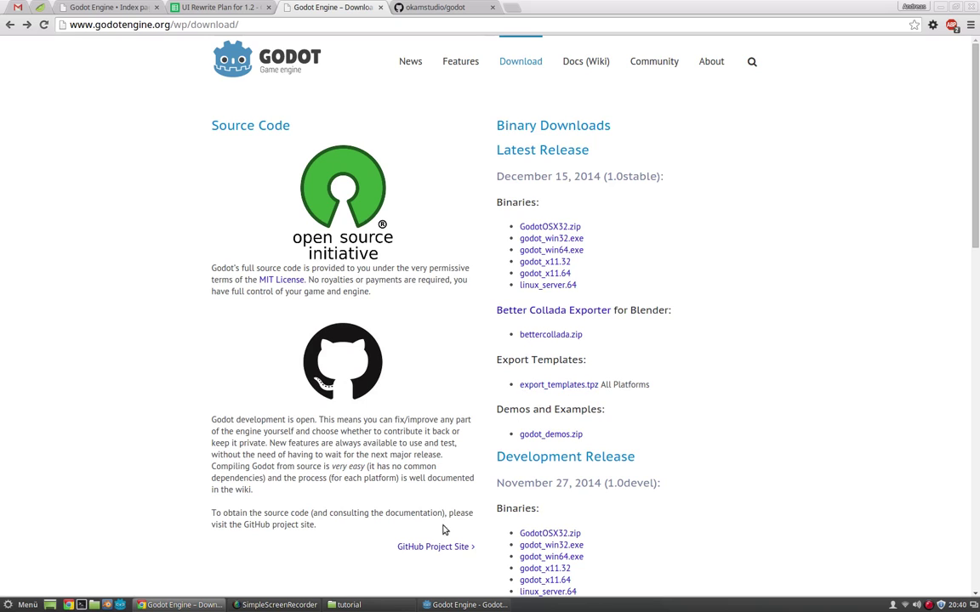
{"action": "left_click", "coordinate": [460, 604]}
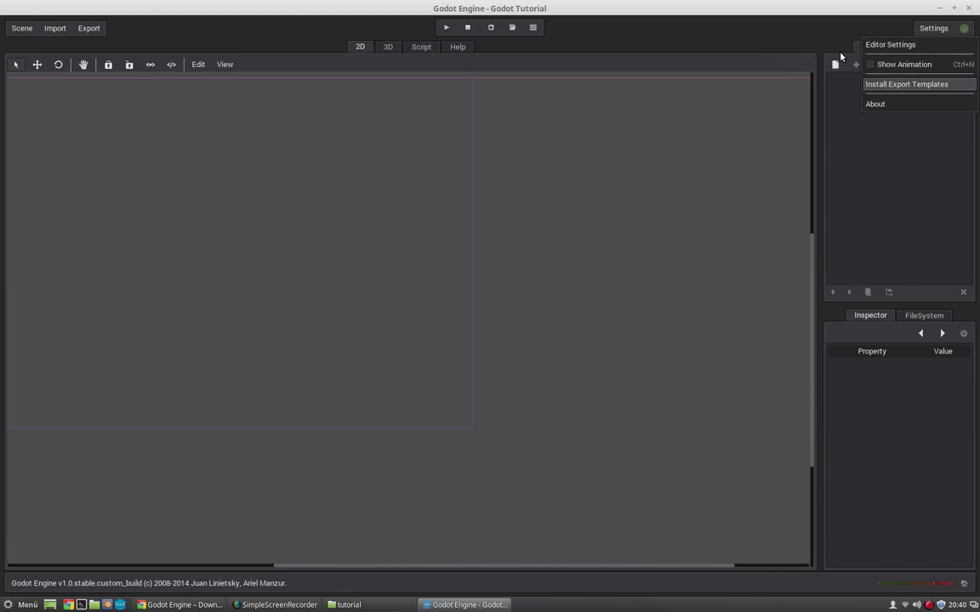
{"action": "left_click", "coordinate": [886, 85]}
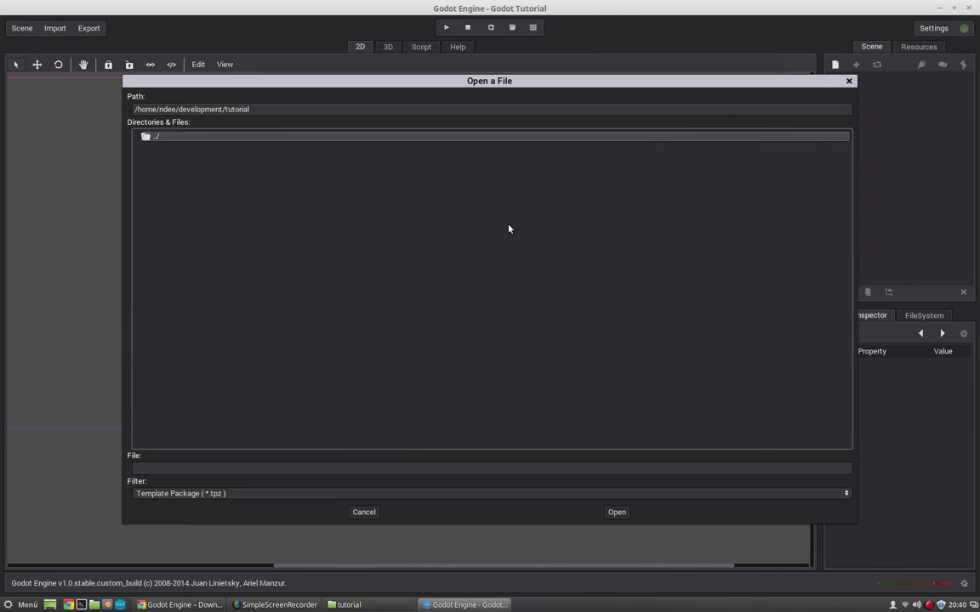
{"action": "left_click", "coordinate": [848, 82]}
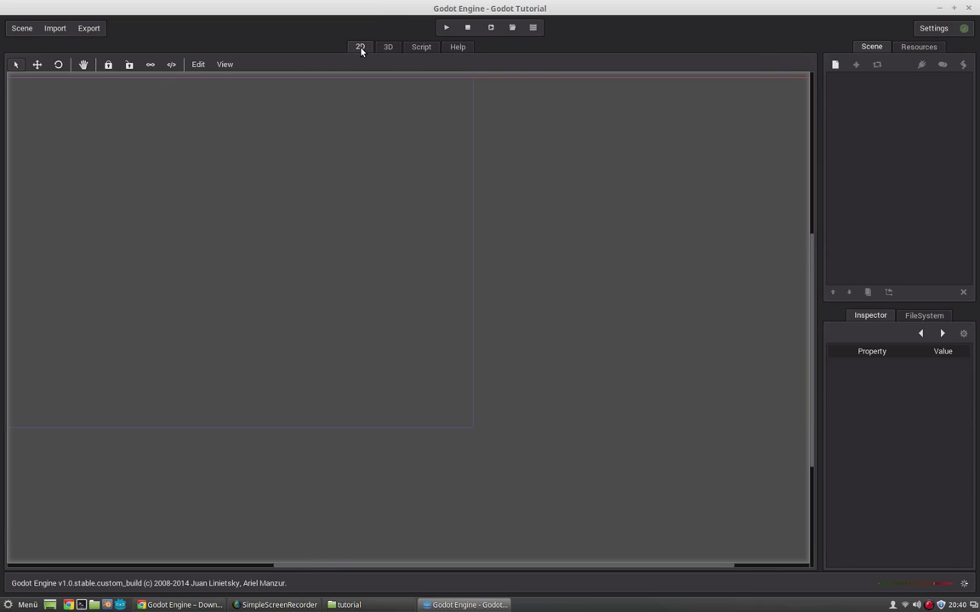
{"action": "left_click", "coordinate": [388, 47]}
{"action": "left_click", "coordinate": [421, 47]}
{"action": "left_click", "coordinate": [458, 47]}
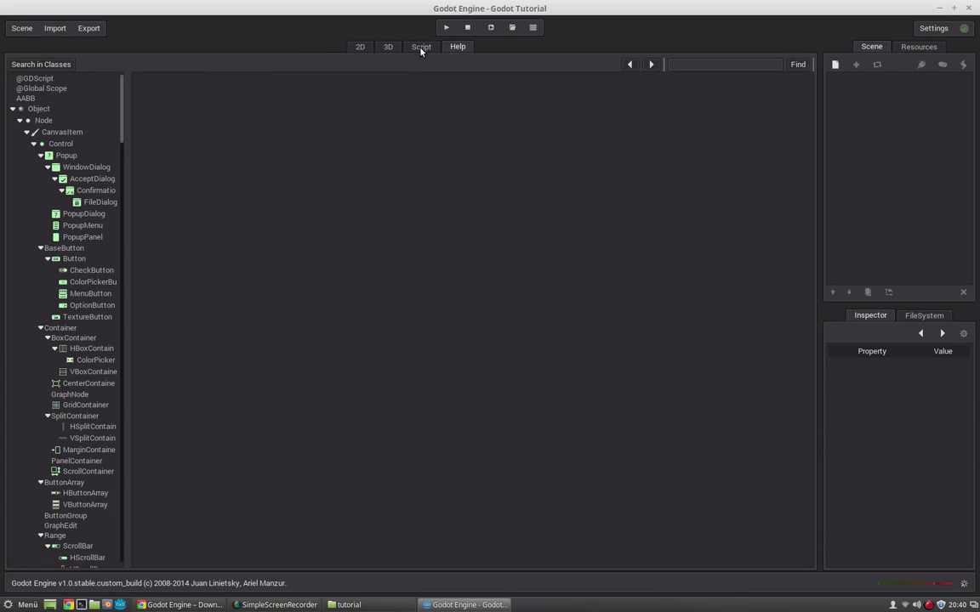
{"action": "left_click", "coordinate": [360, 46]}
{"action": "left_click", "coordinate": [390, 47]}
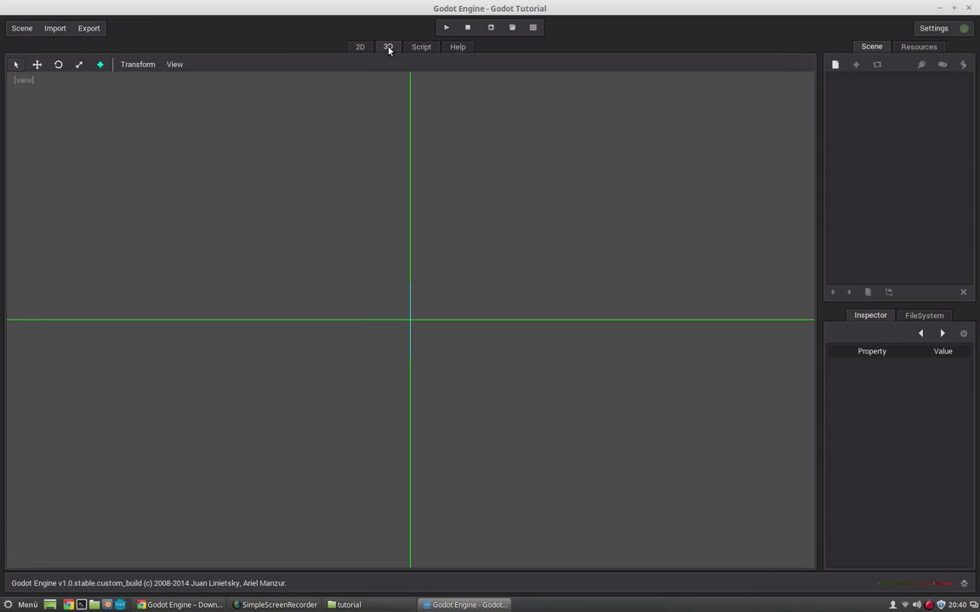
{"action": "mouse_move", "coordinate": [389, 256]}
{"action": "middle_mouse_down"}
{"action": "mouse_move", "coordinate": [431, 275]}
{"action": "mouse_move", "coordinate": [431, 291]}
{"action": "mouse_move", "coordinate": [395, 241]}
{"action": "middle_mouse_up"}
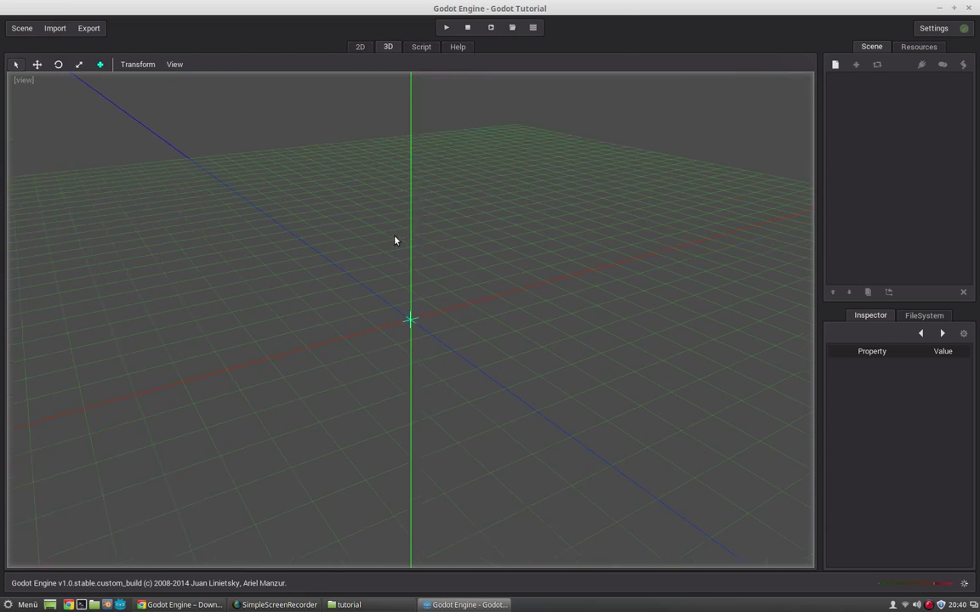
{"action": "left_click", "coordinate": [421, 46]}
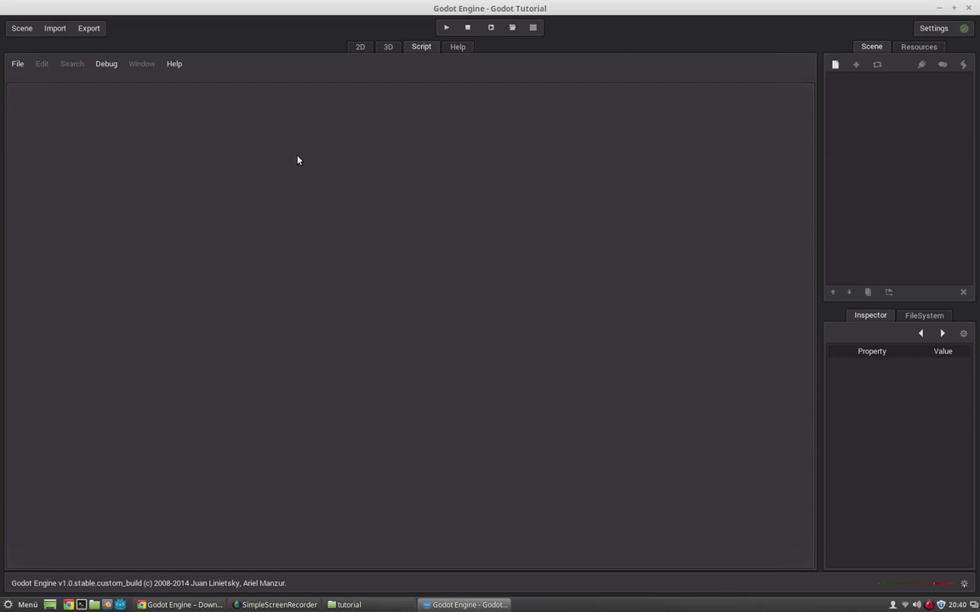
{"action": "left_click", "coordinate": [458, 47]}
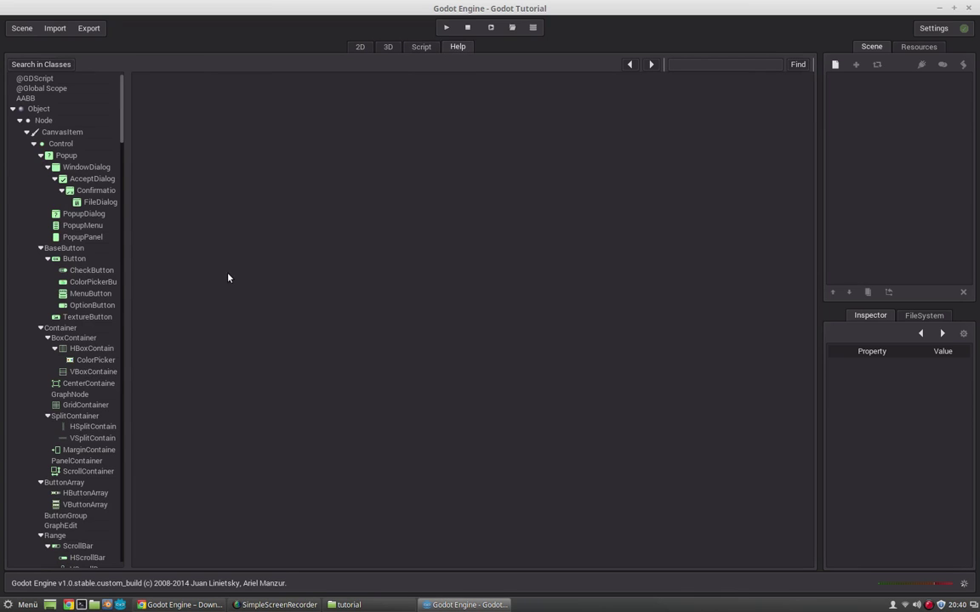
{"action": "left_click_drag", "start_coordinate": [123, 88], "coordinate": [98, 61]}
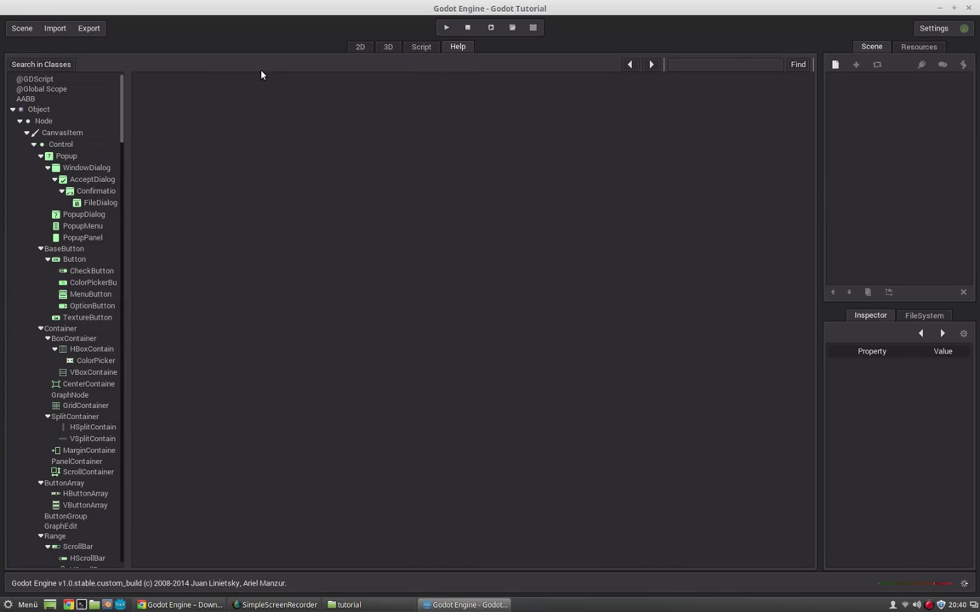
{"action": "left_click", "coordinate": [360, 47]}
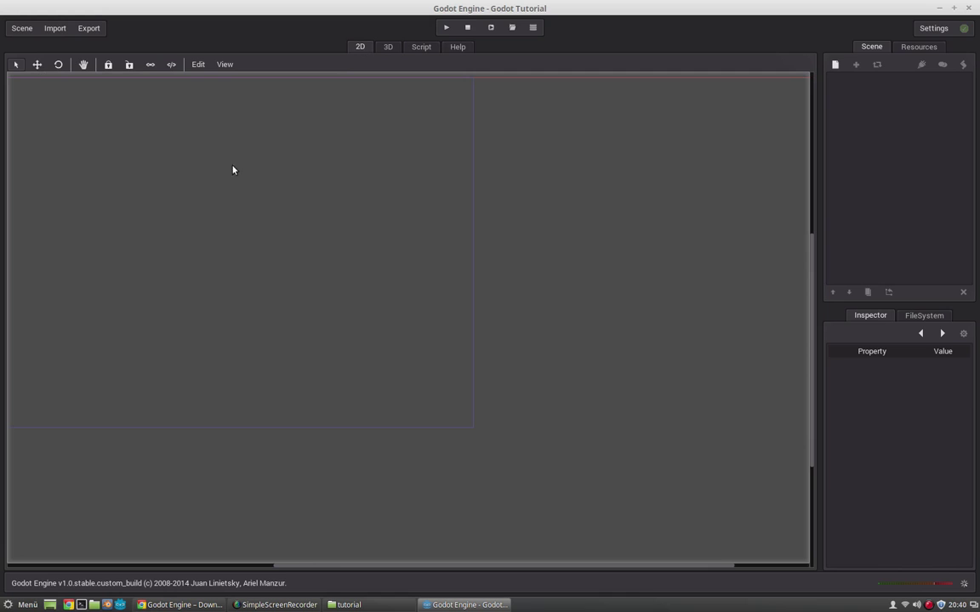
{"action": "left_click", "coordinate": [388, 47]}
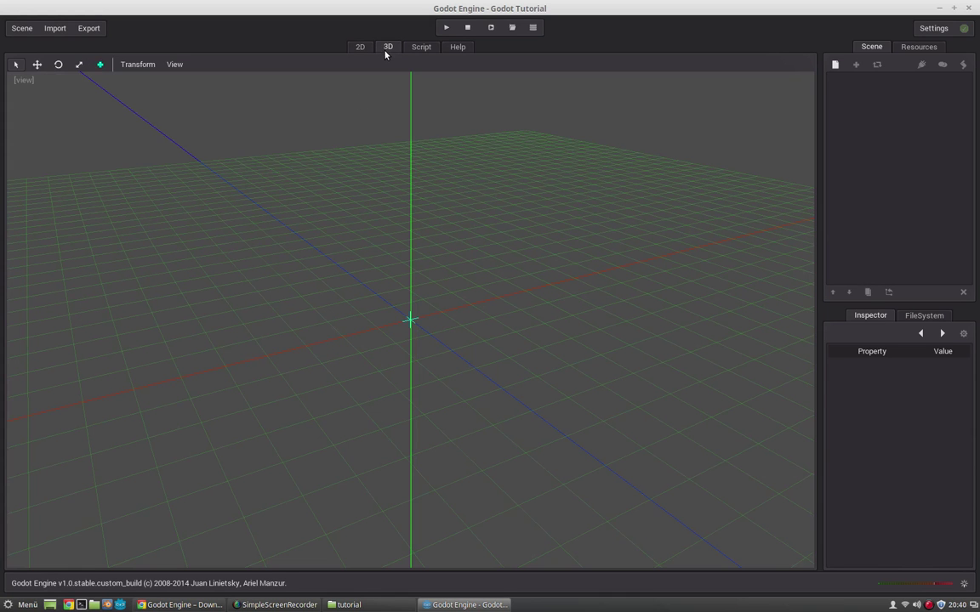
{"action": "middle_click_drag", "start_coordinate": [376, 147], "coordinate": [356, 143]}
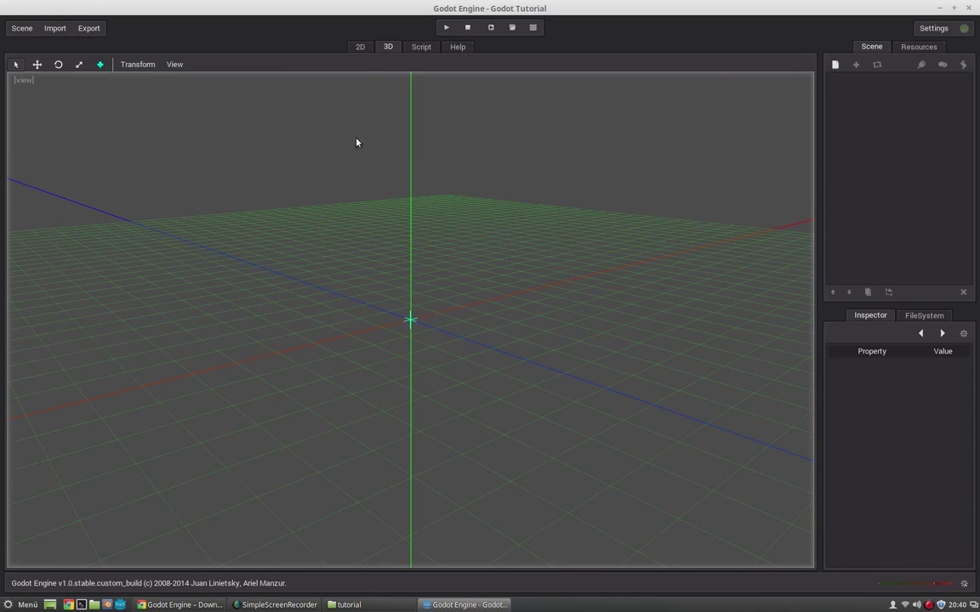
{"action": "left_click", "coordinate": [360, 47]}
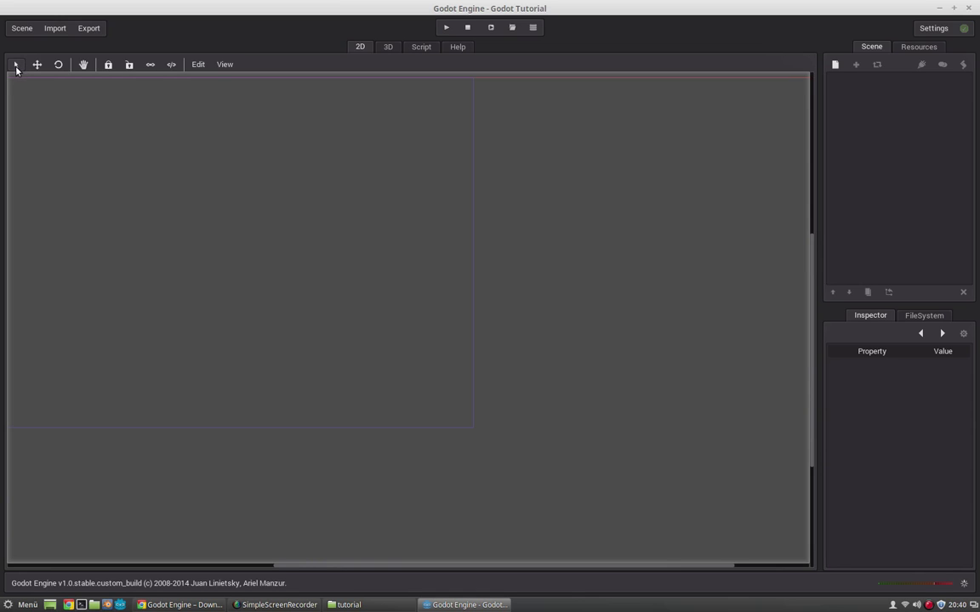
- Pan the 2D canvas right and down, switching from the Move tool to Pan mode
{"action": "middle_click_drag", "start_coordinate": [95, 166], "coordinate": [164, 192]}
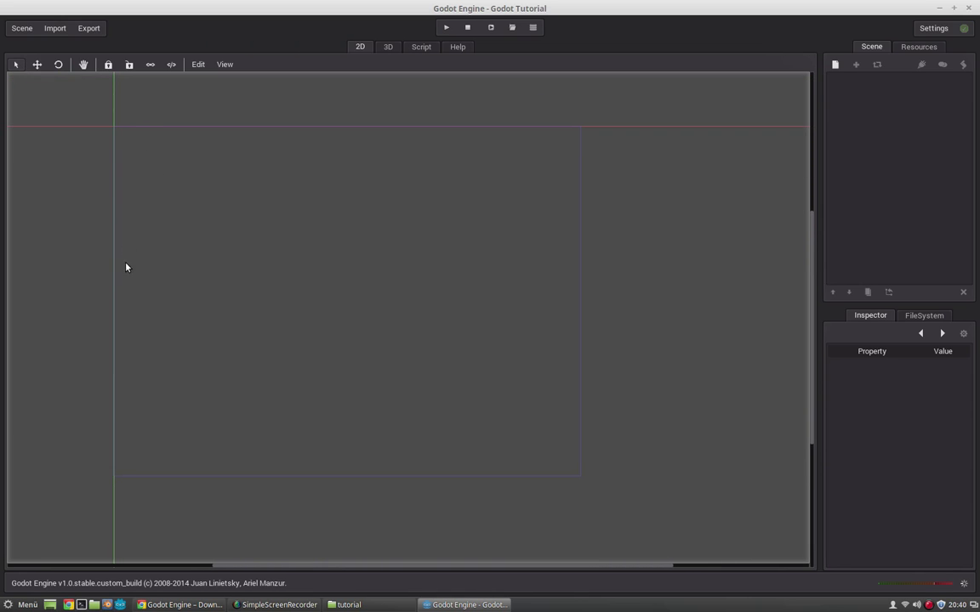
{"action": "left_click", "coordinate": [36, 66]}
{"action": "left_click", "coordinate": [81, 64]}
{"action": "left_click", "coordinate": [82, 65]}
{"action": "left_click_drag", "start_coordinate": [235, 234], "coordinate": [239, 234]}
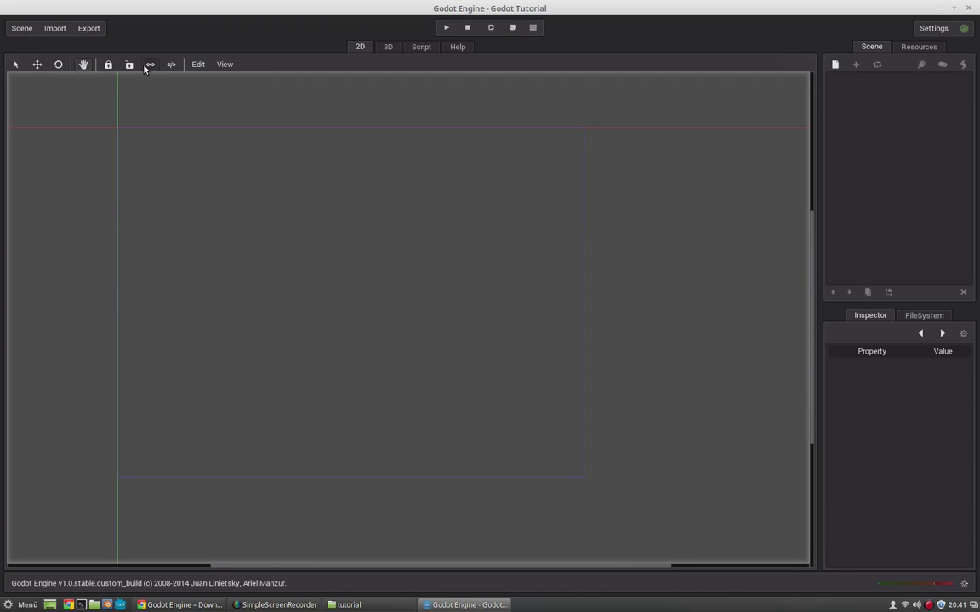
- Browse the canvas Edit and View menus, then close them without choosing anything
{"action": "left_click", "coordinate": [200, 66]}
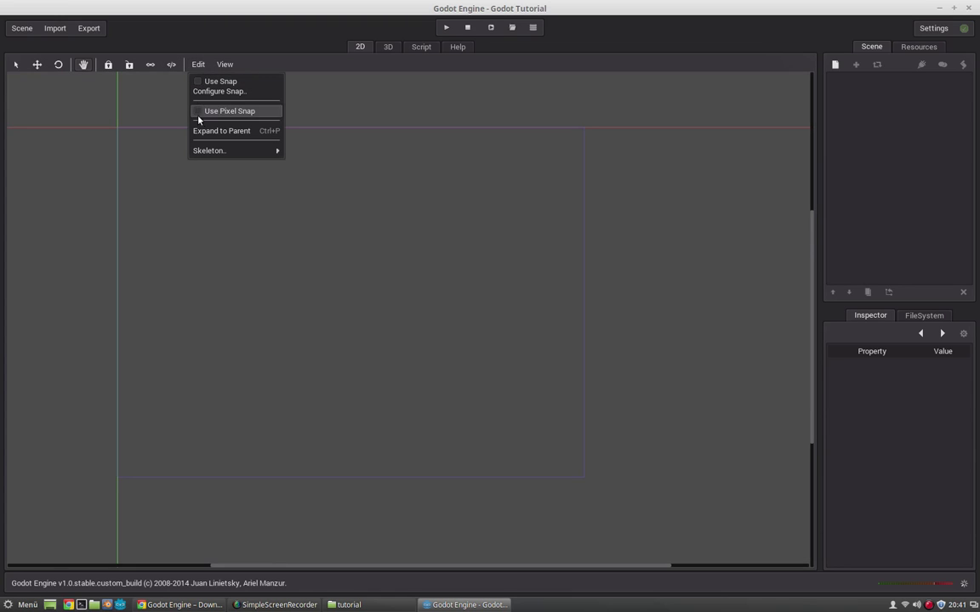
{"action": "mouse_move", "coordinate": [203, 151]}
{"action": "left_click", "coordinate": [224, 67]}
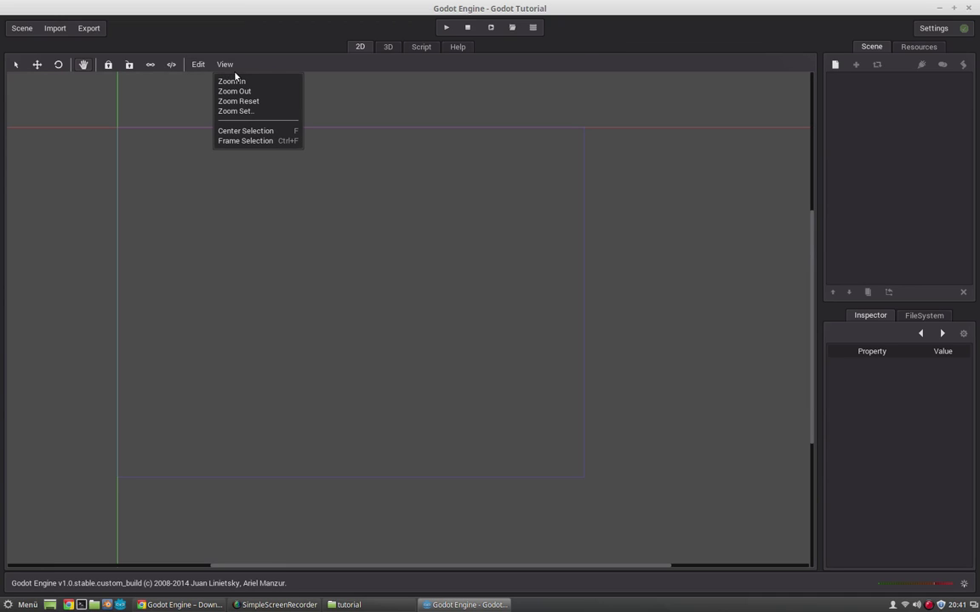
{"action": "left_click", "coordinate": [626, 75]}
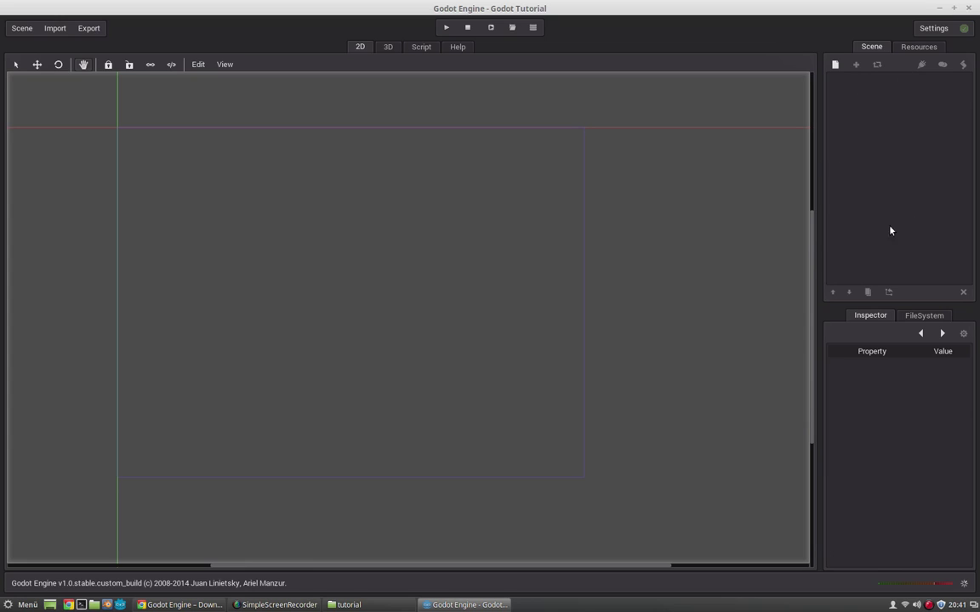
{"action": "left_click", "coordinate": [836, 65]}
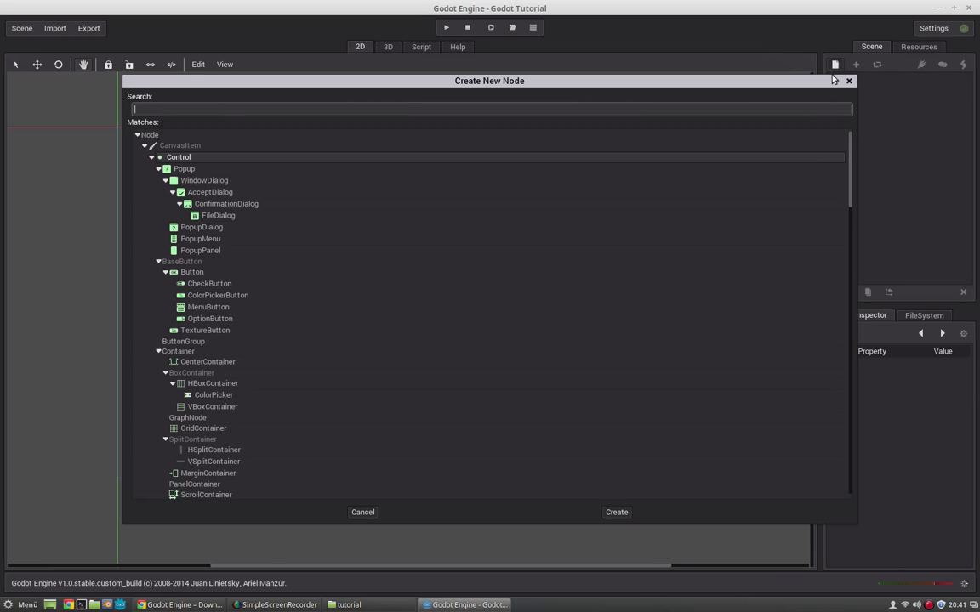
{"action": "left_click_drag", "start_coordinate": [849, 140], "coordinate": [811, 125]}
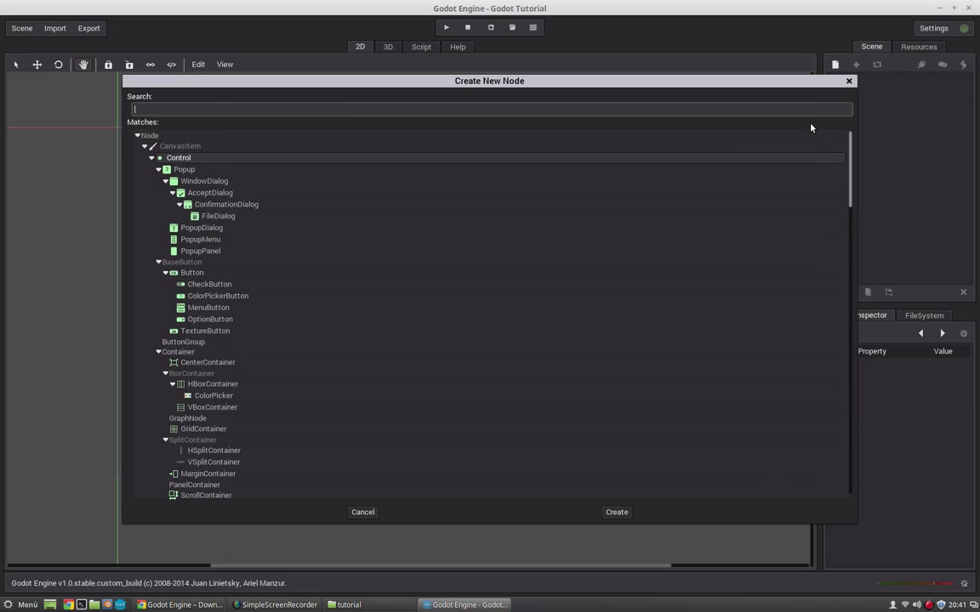
{"action": "left_click", "coordinate": [849, 81]}
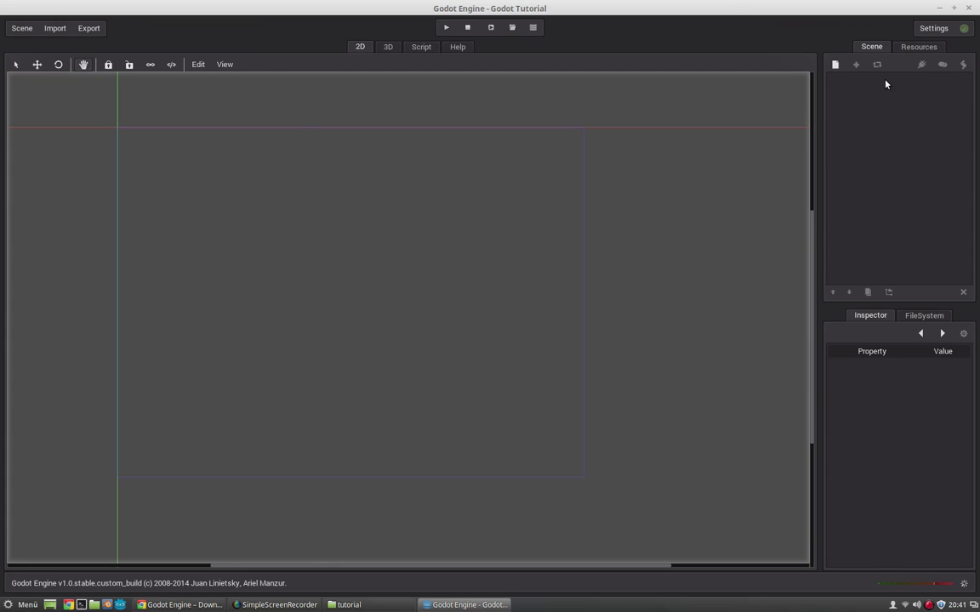
{"action": "left_click", "coordinate": [913, 47]}
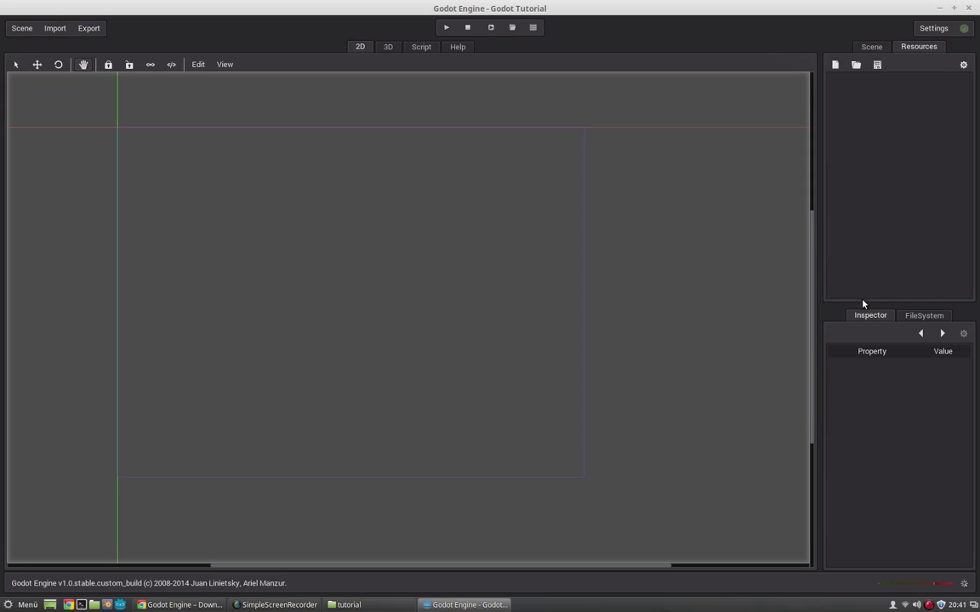
{"action": "left_click", "coordinate": [873, 49]}
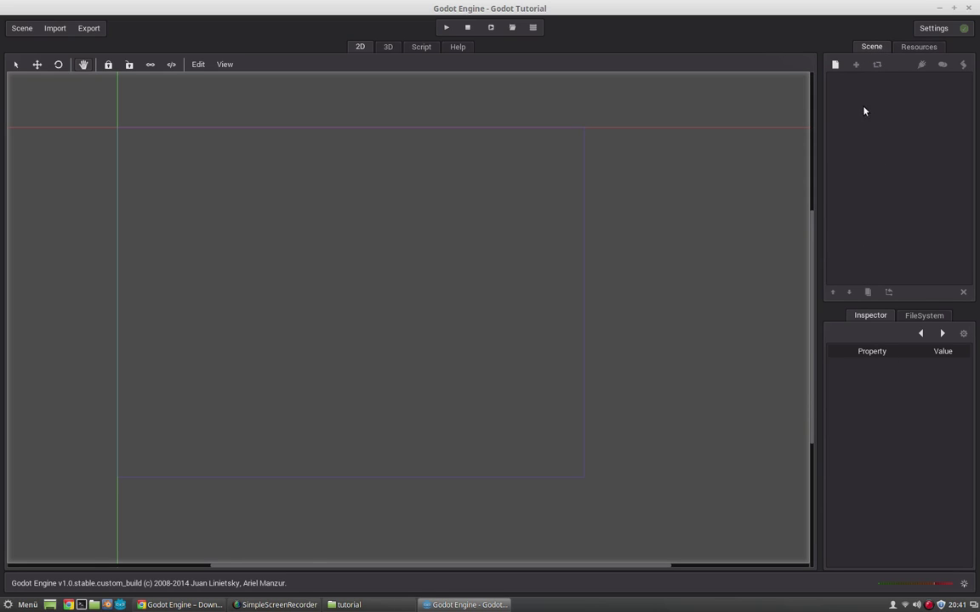
{"action": "left_click", "coordinate": [917, 317]}
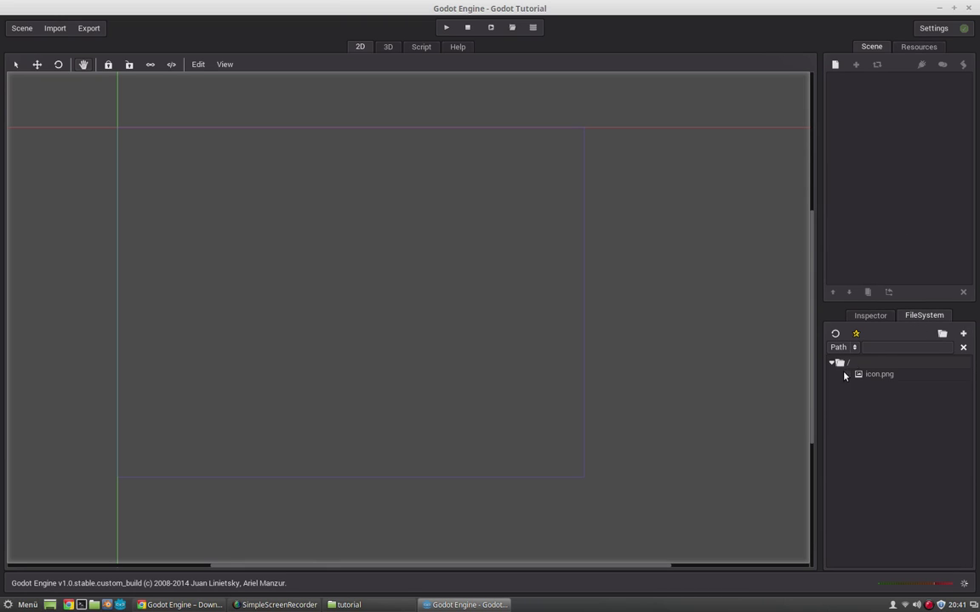
{"action": "left_click", "coordinate": [870, 316]}
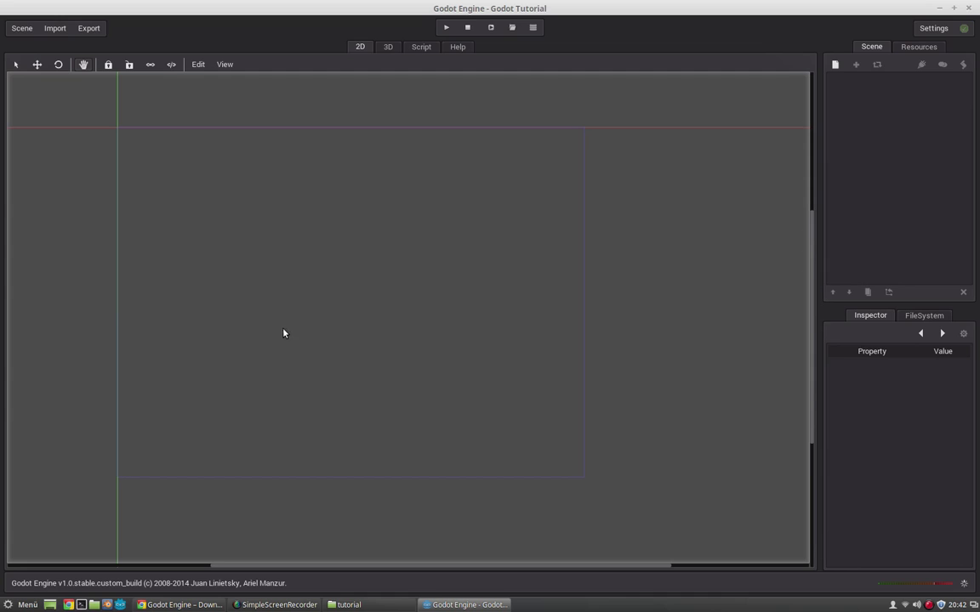